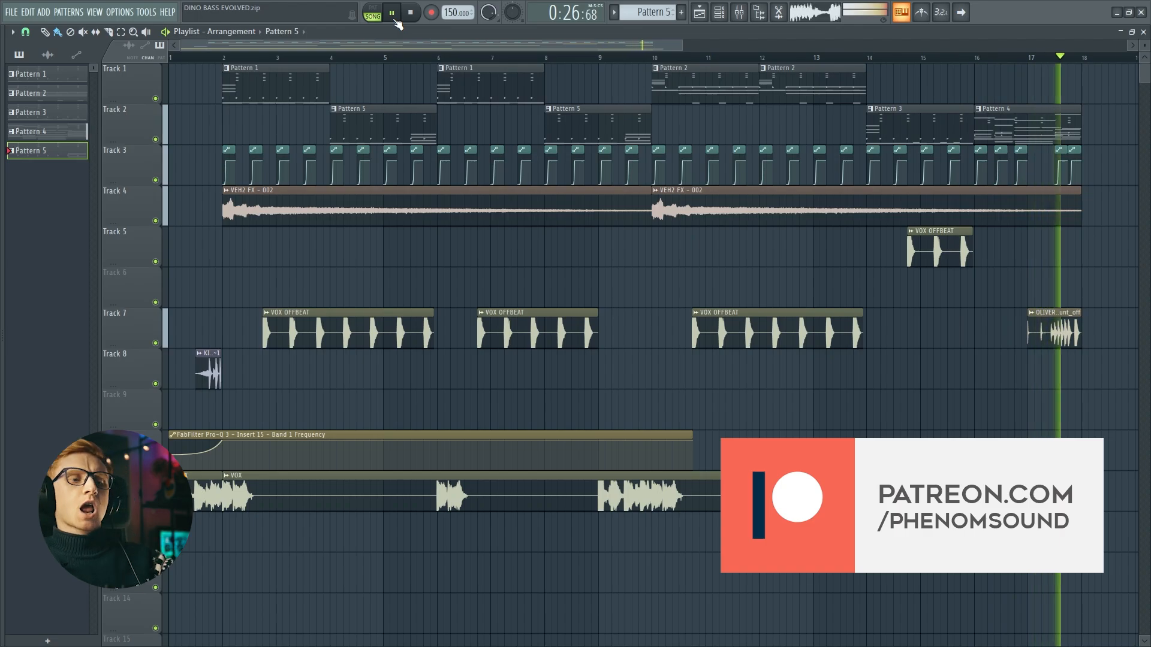
Step: Stop the song playback and reset Serum #32 to its initial preset
key(space)
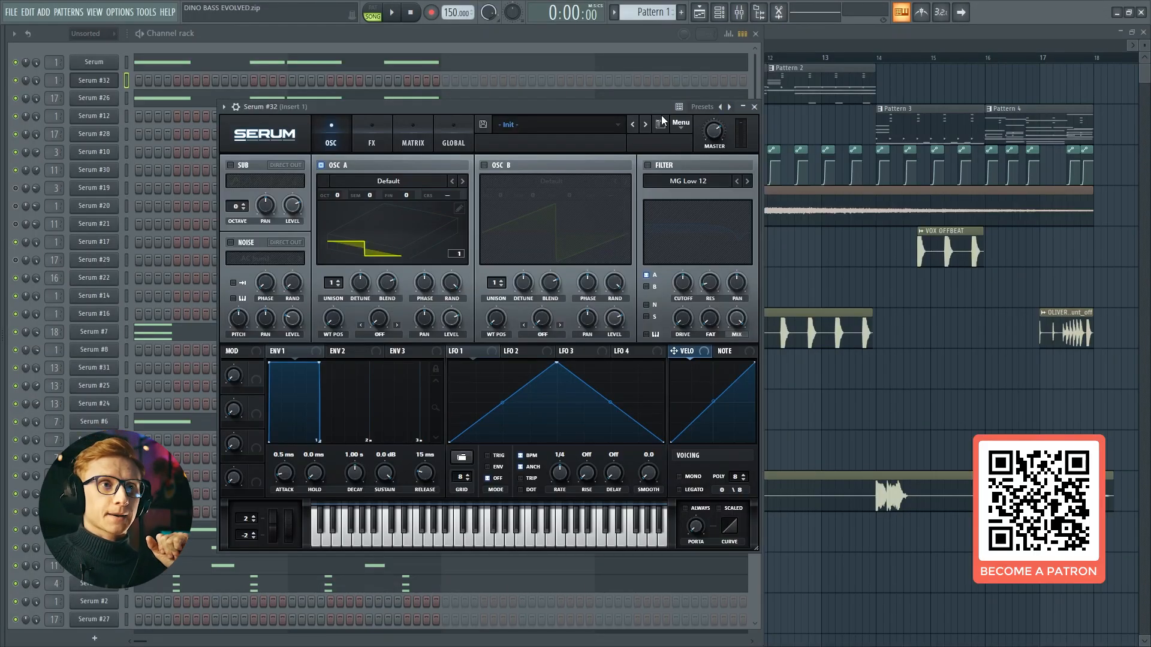
click(680, 125)
click(714, 205)
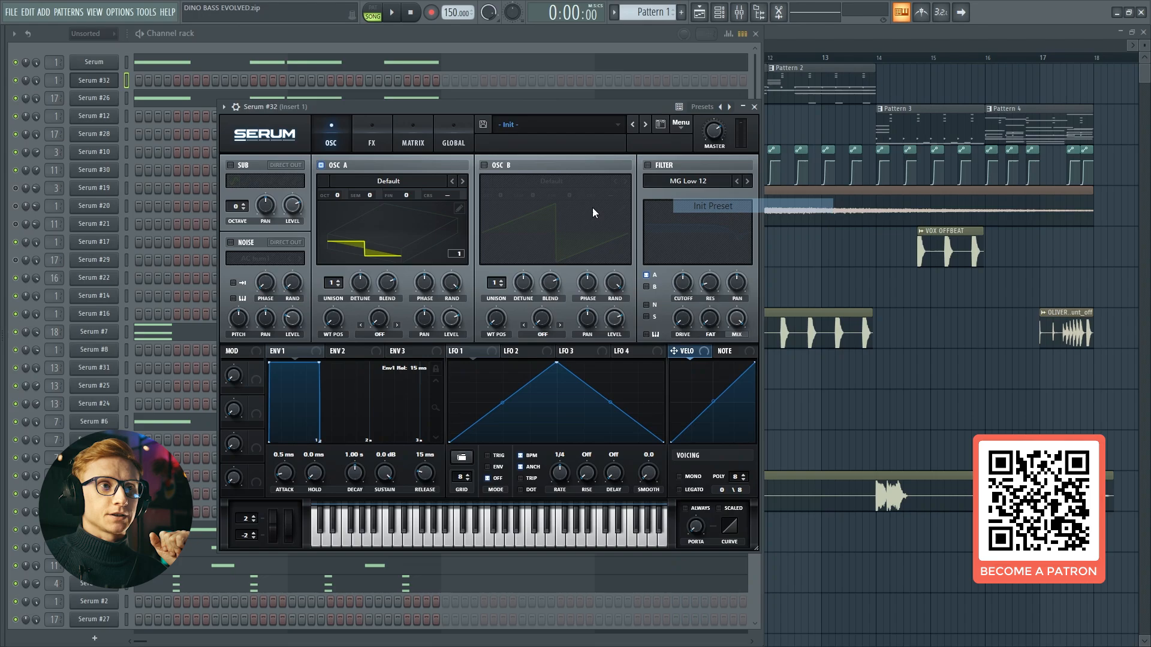
Step: Load the Spectral wavetable Squelchy 2 [SL] into oscillator A and set its octave to -2
click(395, 180)
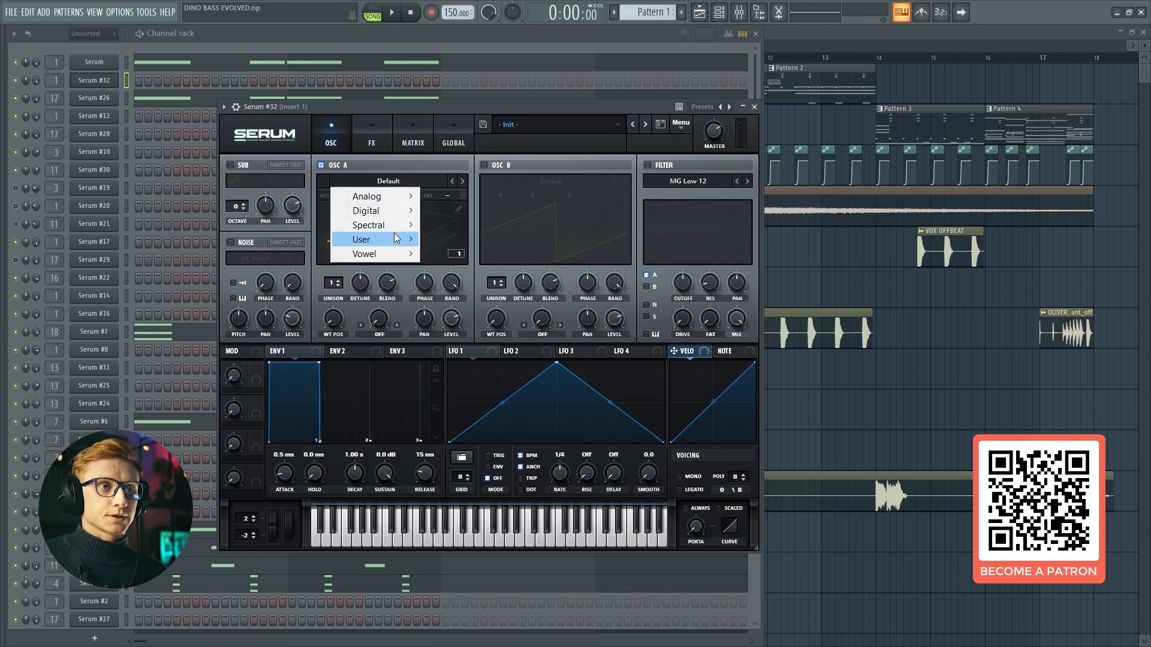
mouse_move(384, 225)
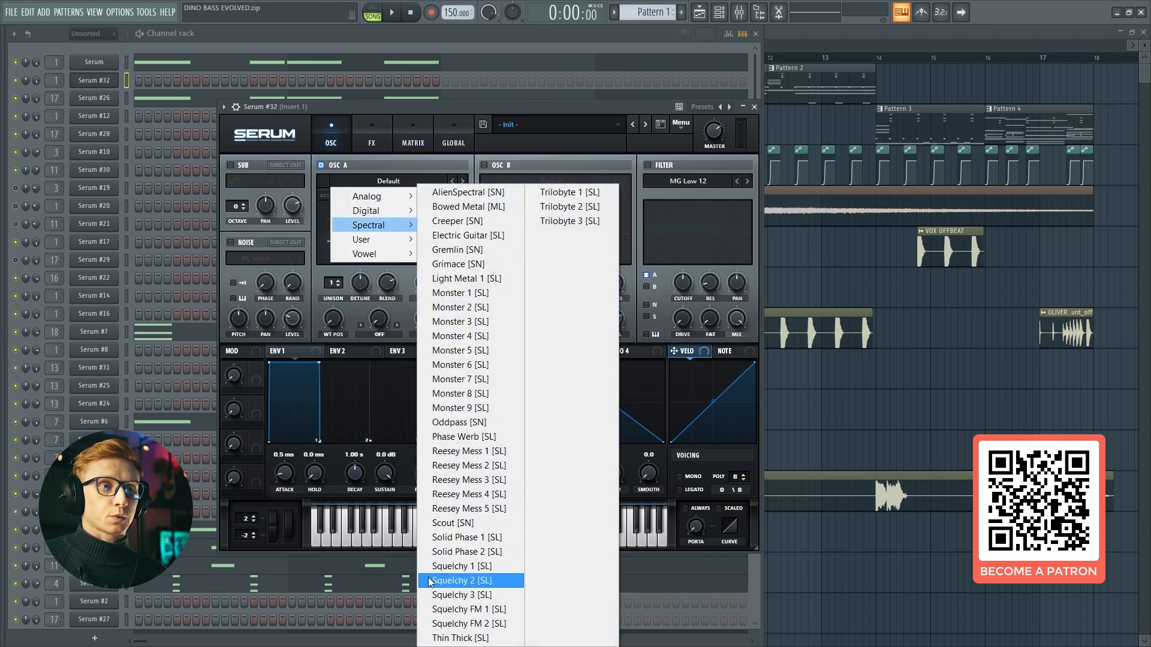
click(458, 581)
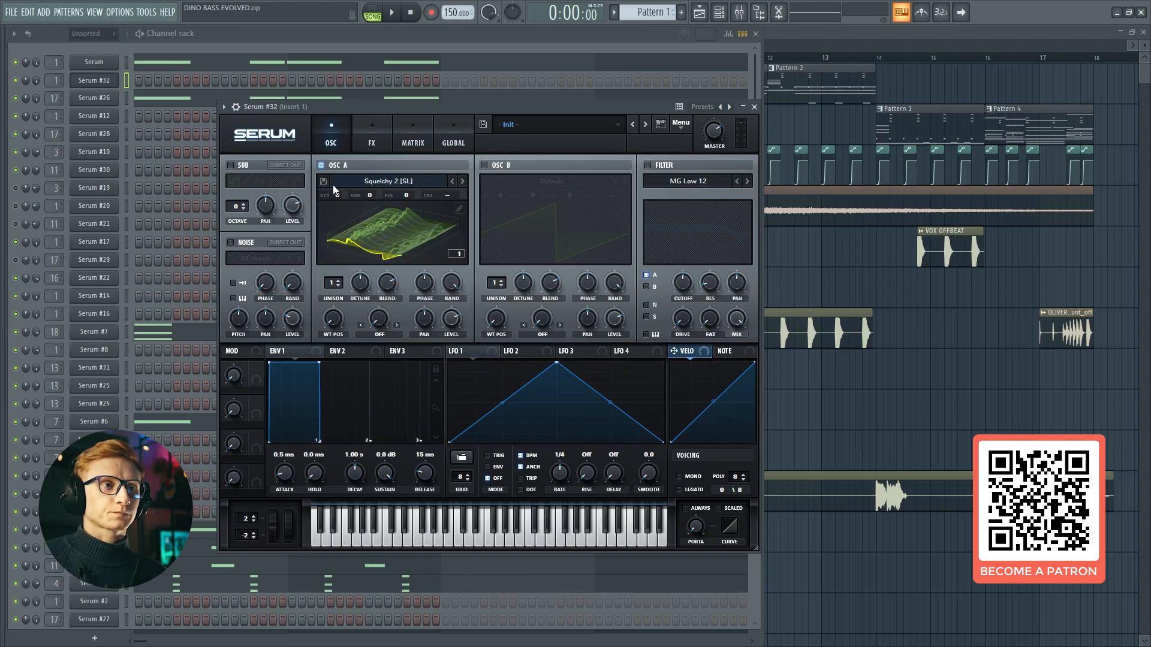
drag(335, 196, 335, 226)
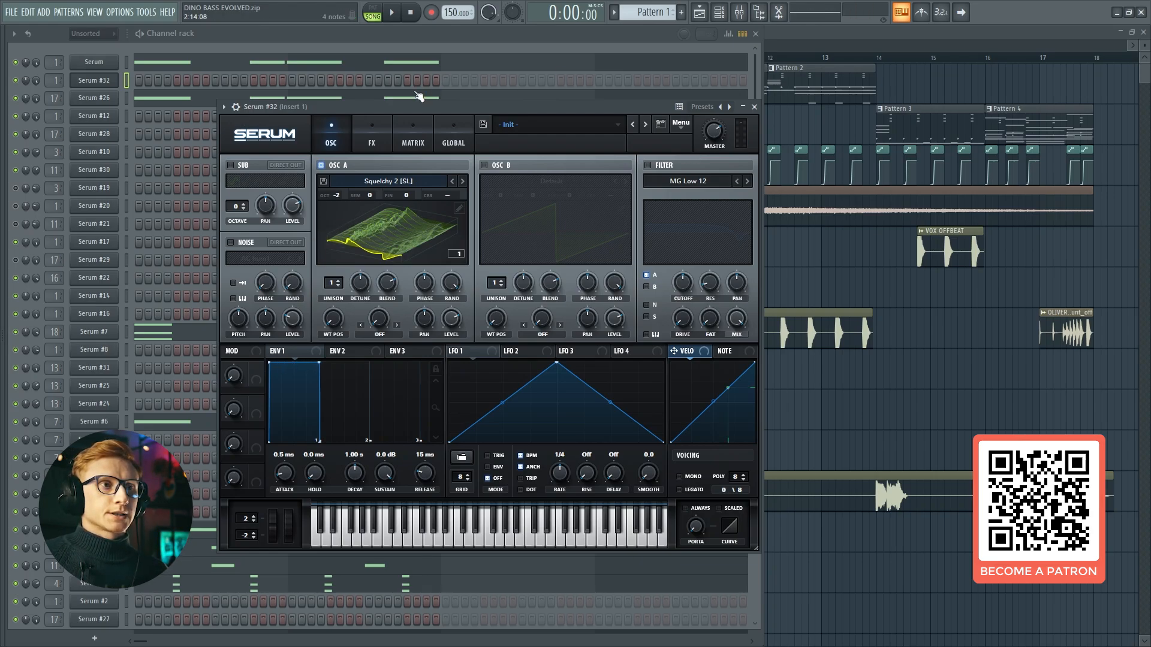
Step: On mixer Insert 1, move the second FabFilter Pro-Q 3 up to slot 3 and bypass OTT
key(F9)
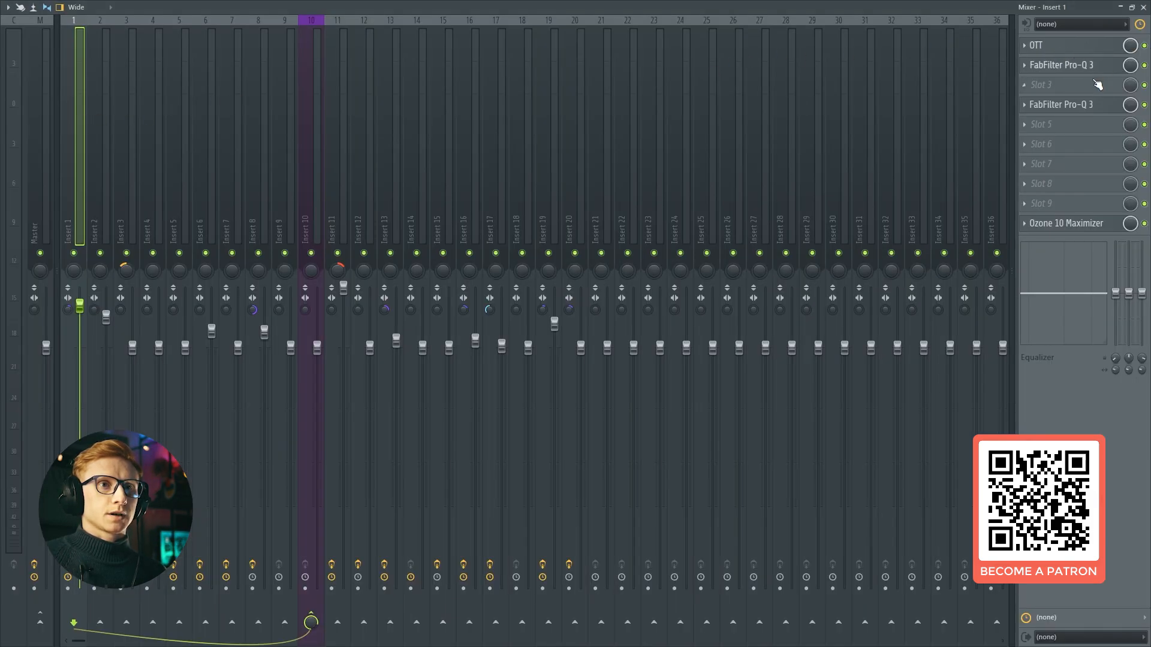
drag(1091, 104, 1093, 86)
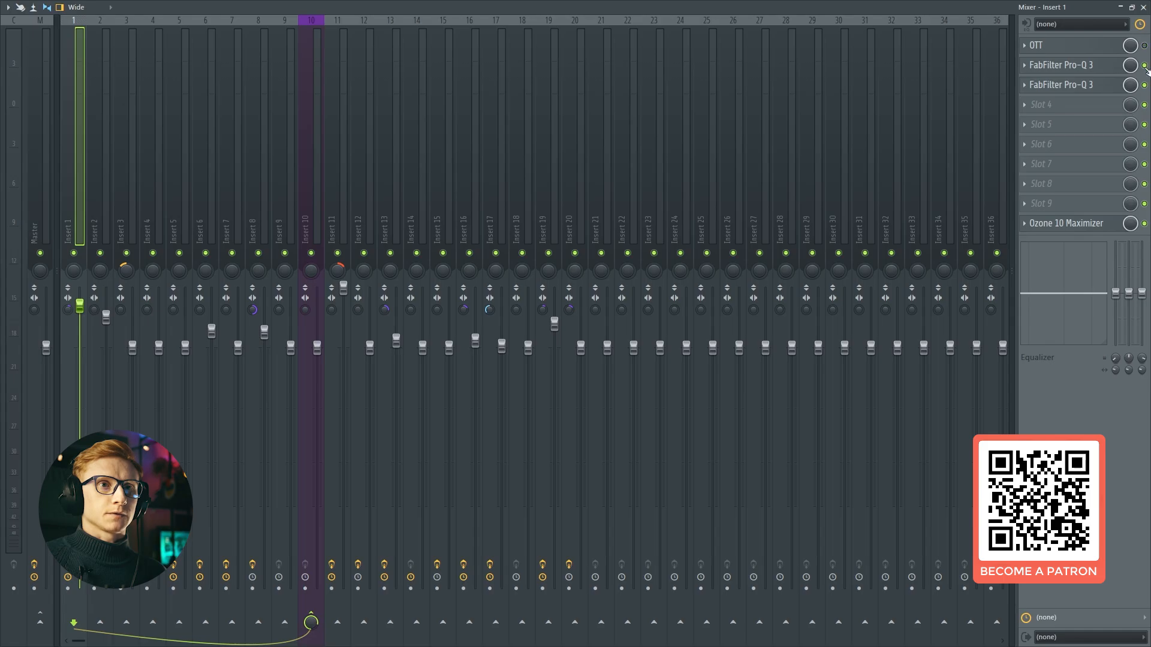
click(1143, 7)
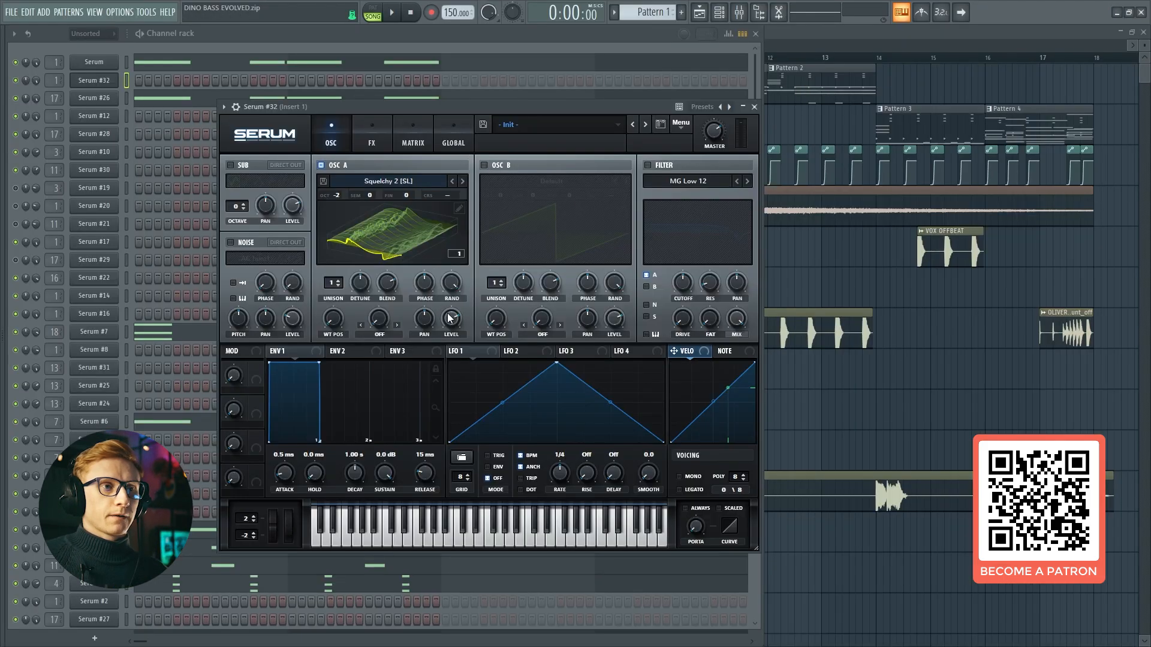
Step: Lower oscillator A's level to 0% and assign LFO 1 to modulate it
drag(449, 318, 467, 362)
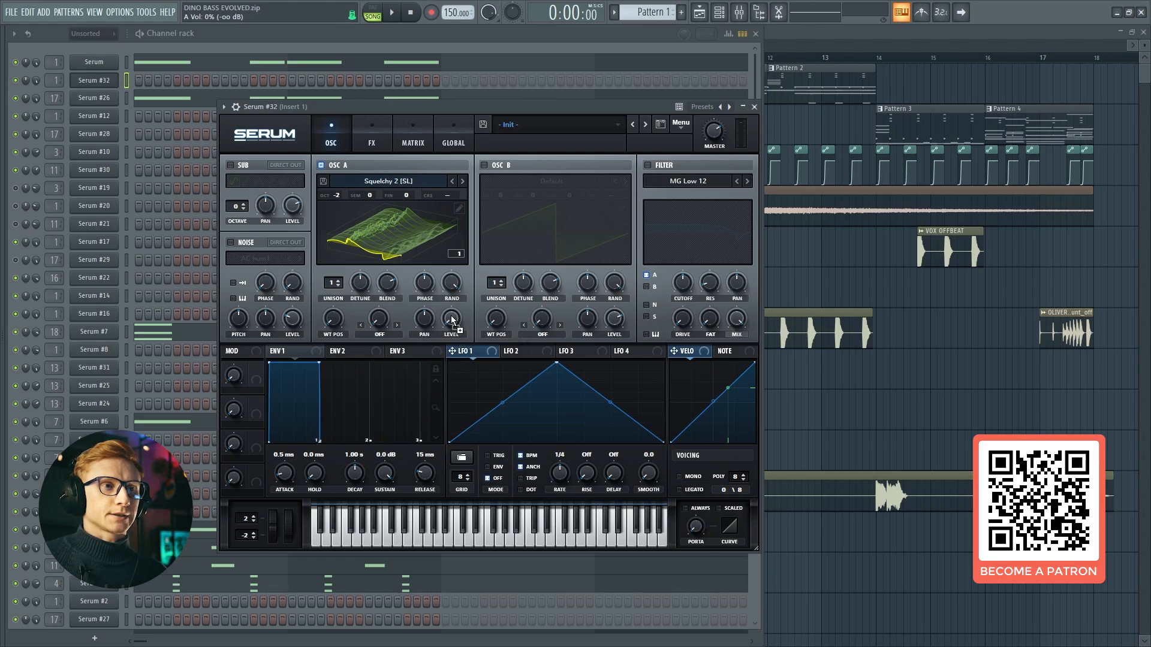
drag(450, 318, 452, 319)
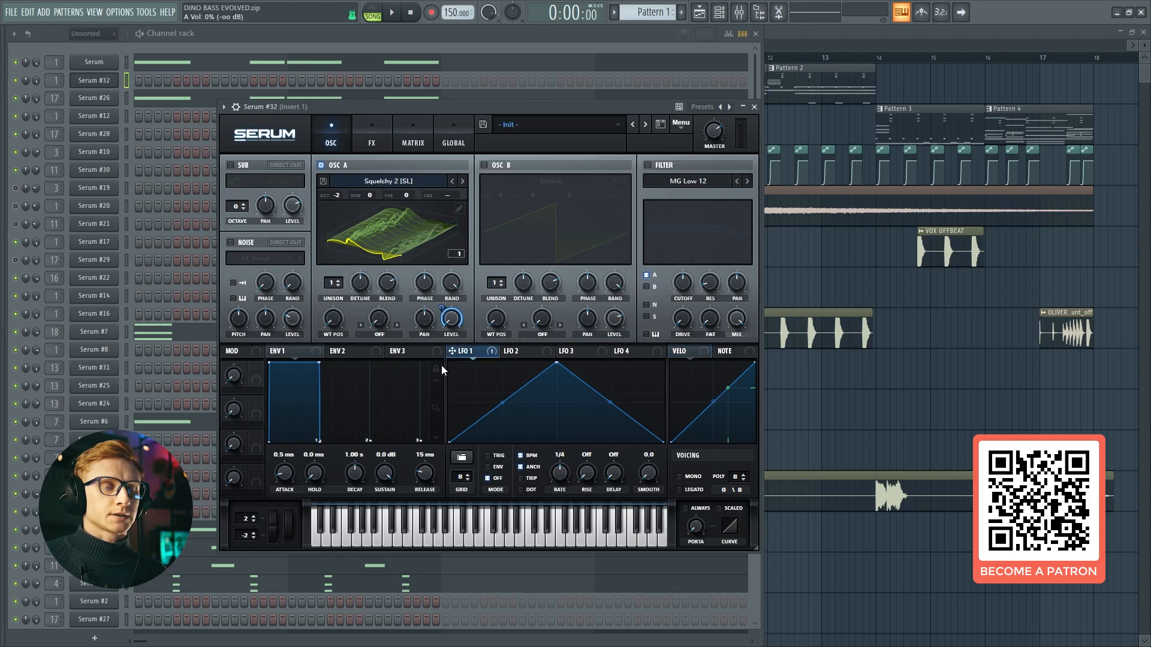
Step: Load the user shape Dino Bass Evo into LFO 1, with Trig mode and a rate of 1/4
click(462, 458)
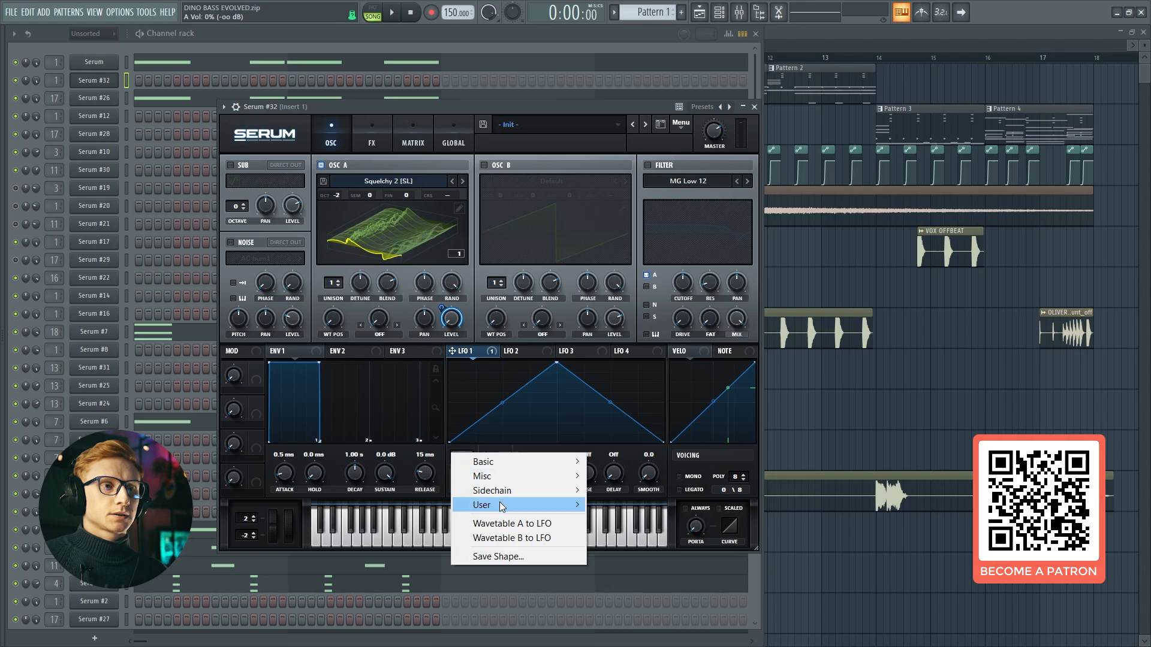
mouse_move(534, 502)
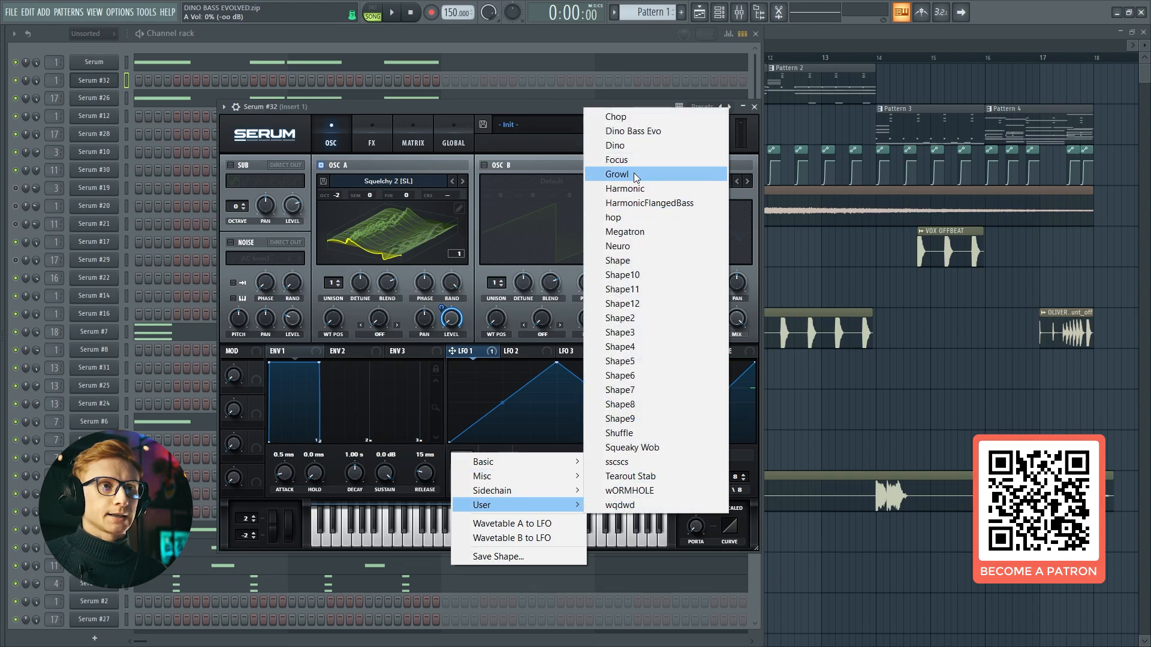
click(633, 130)
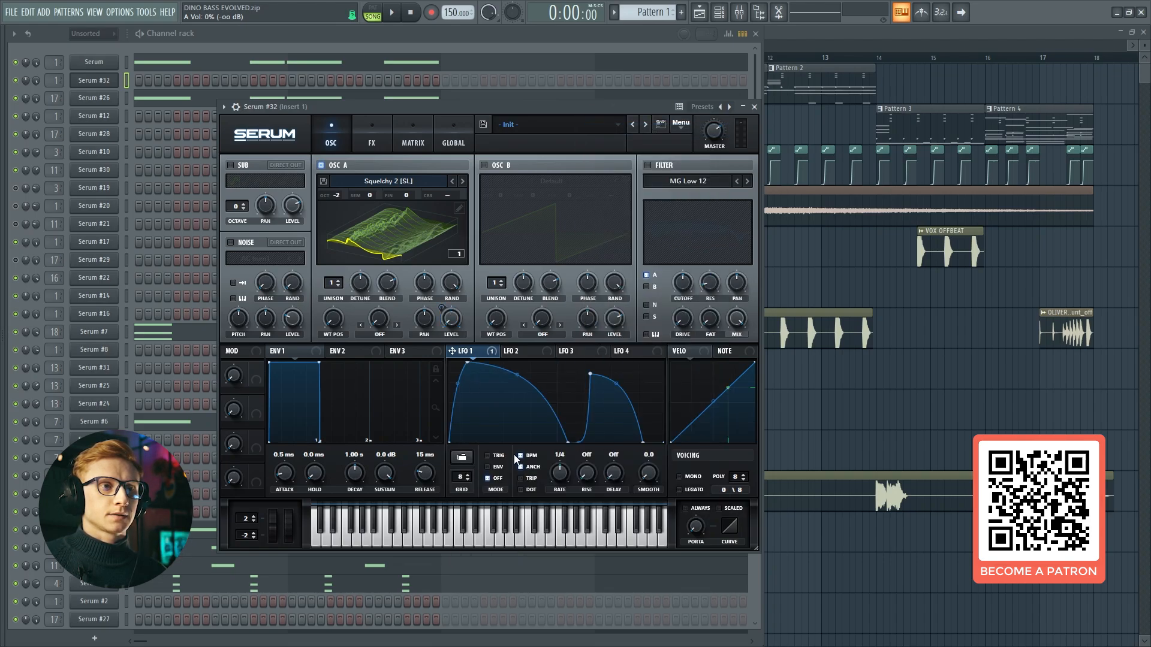
click(489, 456)
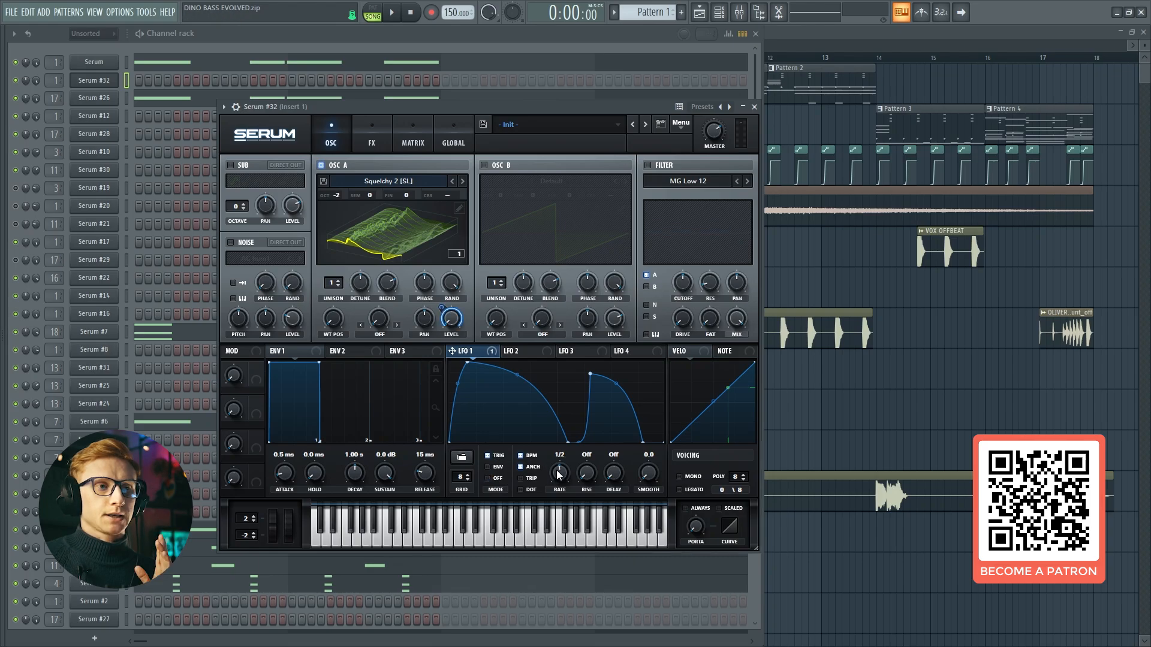
scroll(561, 470, down, 1)
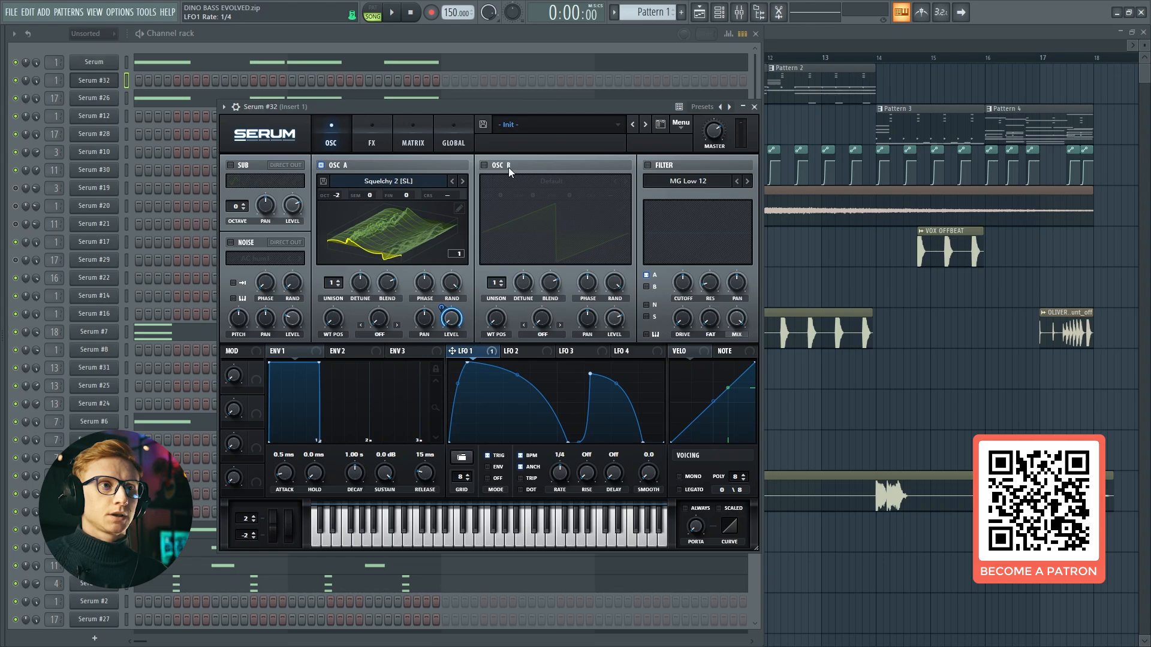
Step: Enable oscillator B and load the Digital wavetable Evolution into it
click(484, 166)
click(539, 180)
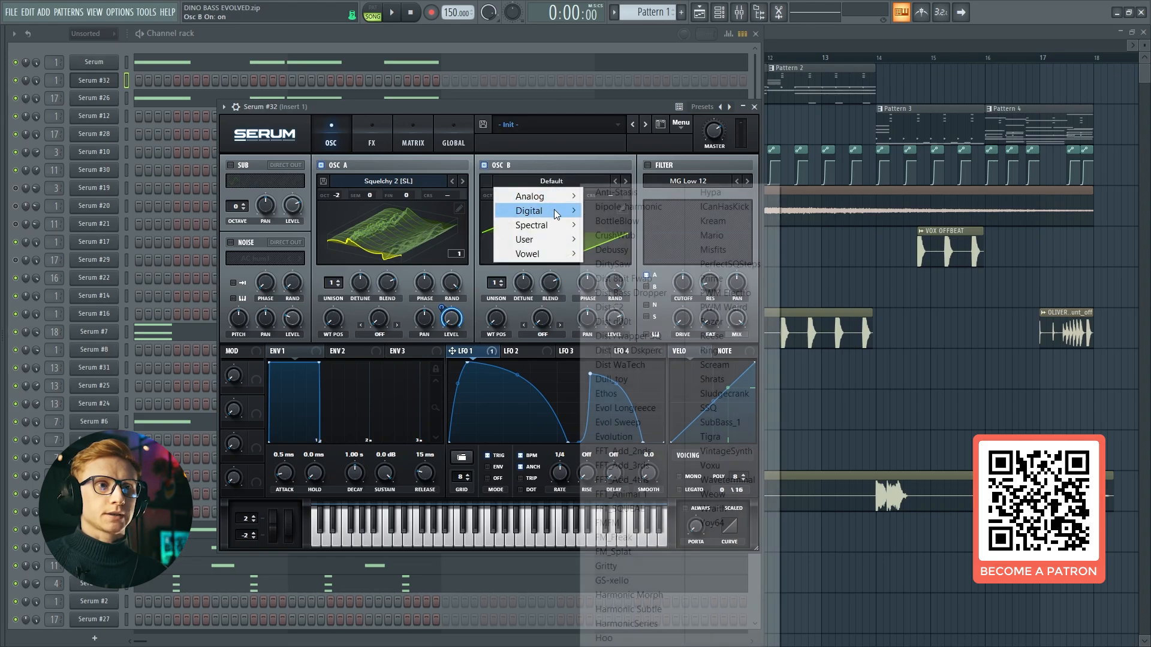
mouse_move(539, 211)
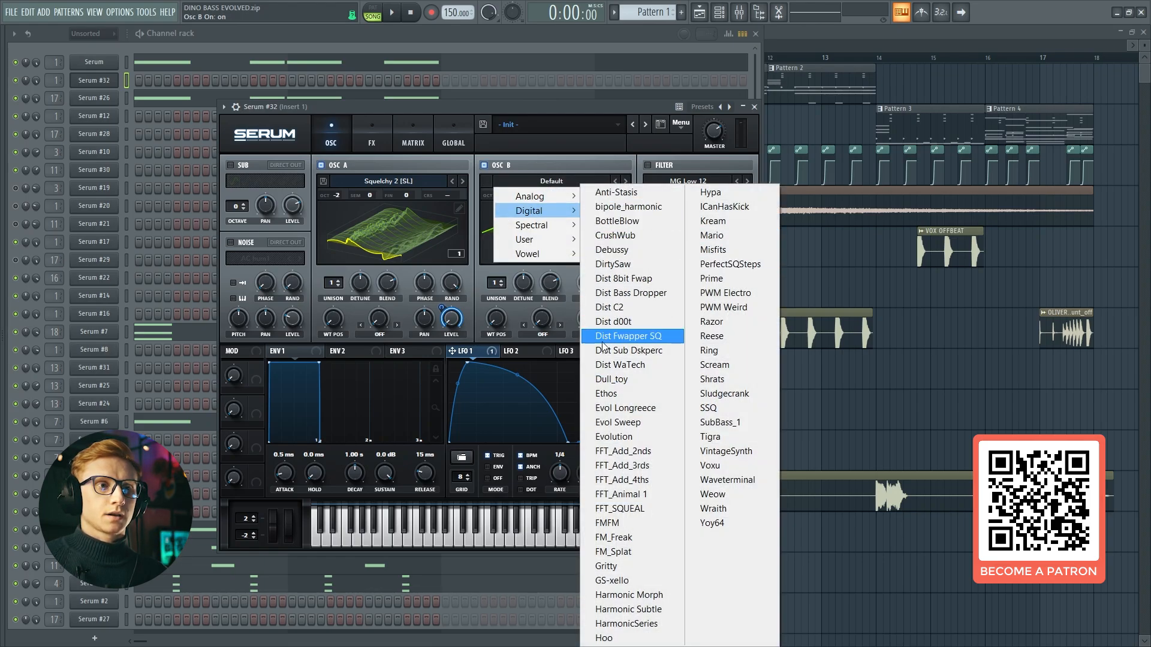
click(592, 438)
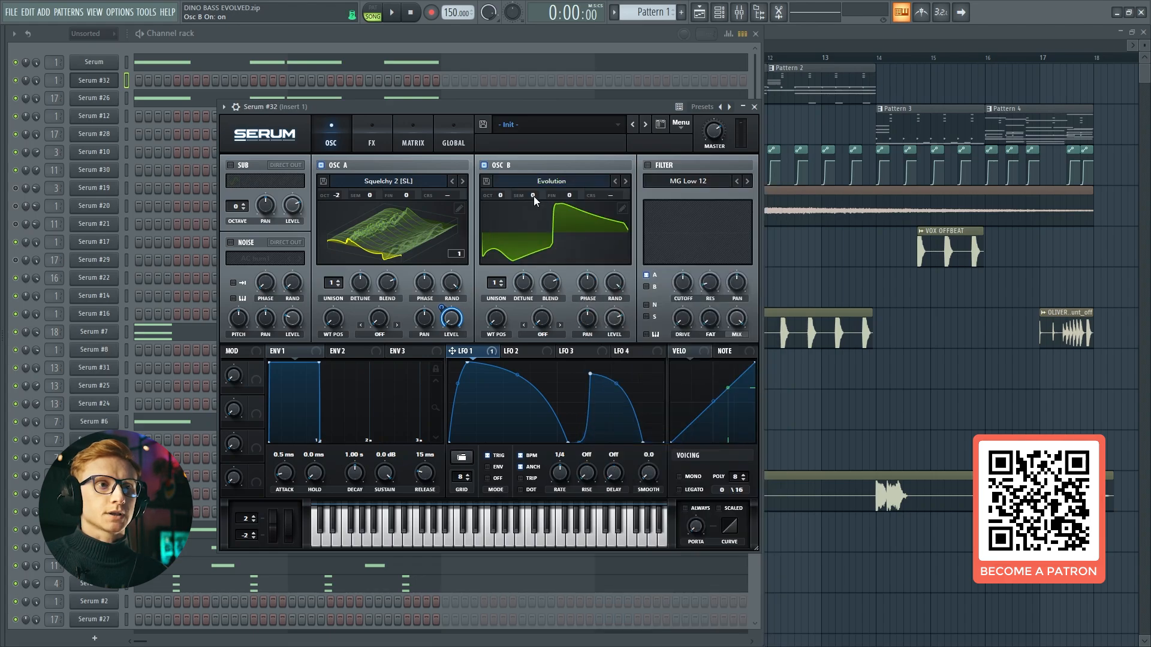
Step: Tune oscillator B to +7 semitones and raise its wavetable position
drag(533, 196, 553, 165)
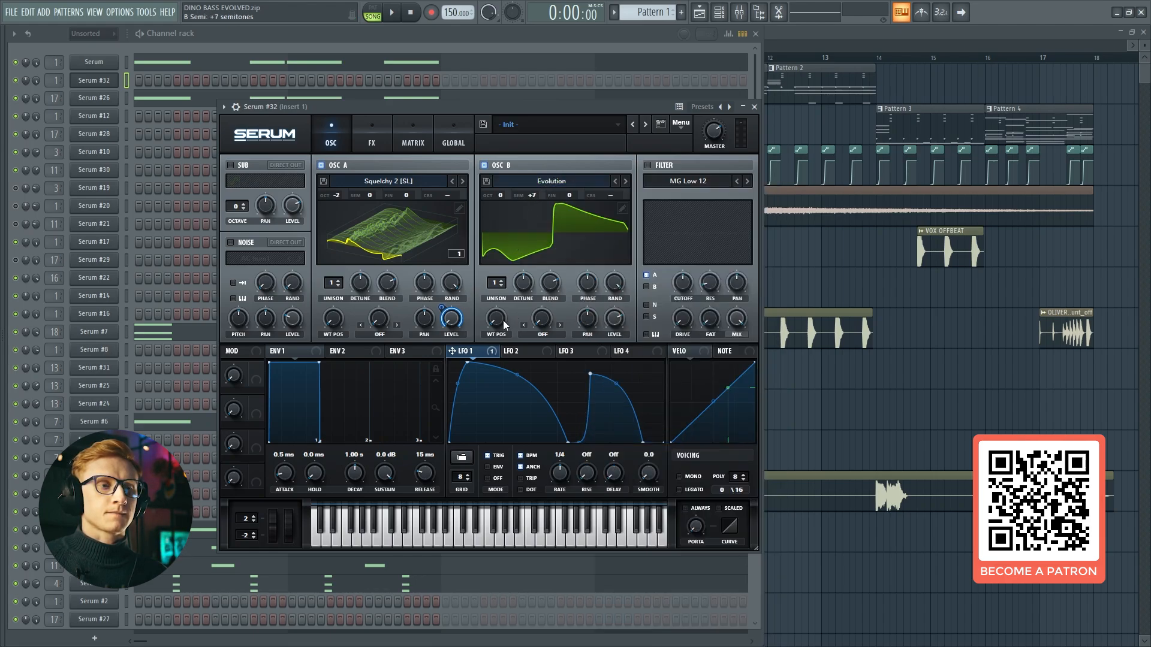
drag(497, 329, 555, 204)
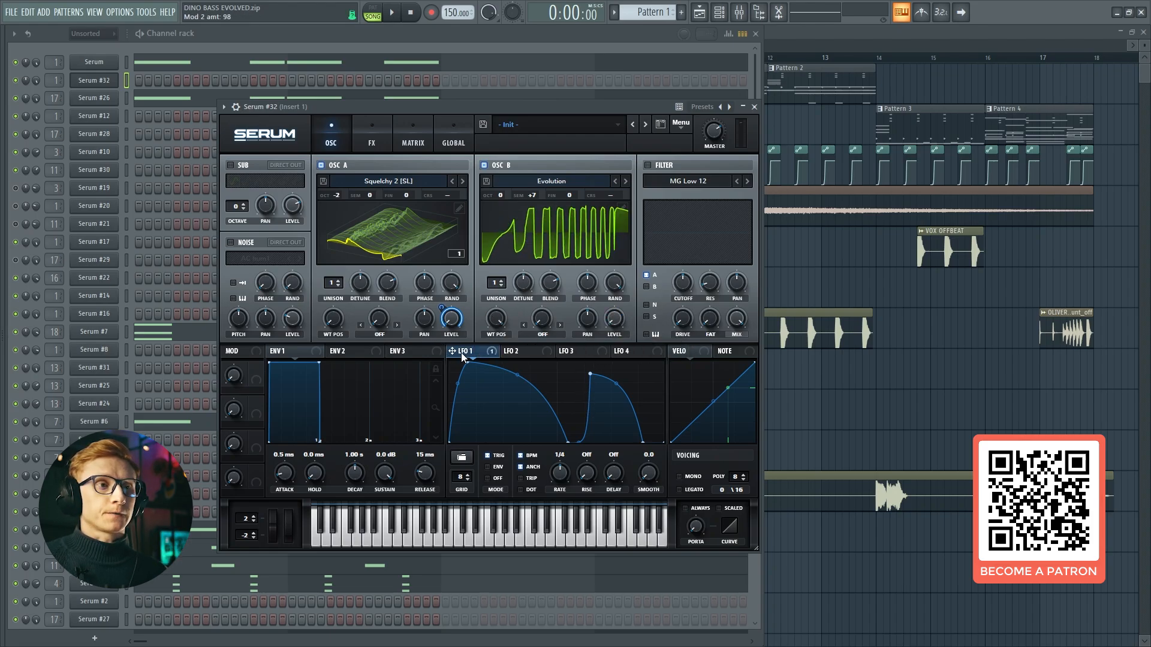
Step: Set oscillator A's warp mode to FM (from B) and modulate both its wavetable position and warp amount with LFO 1
drag(360, 328, 323, 339)
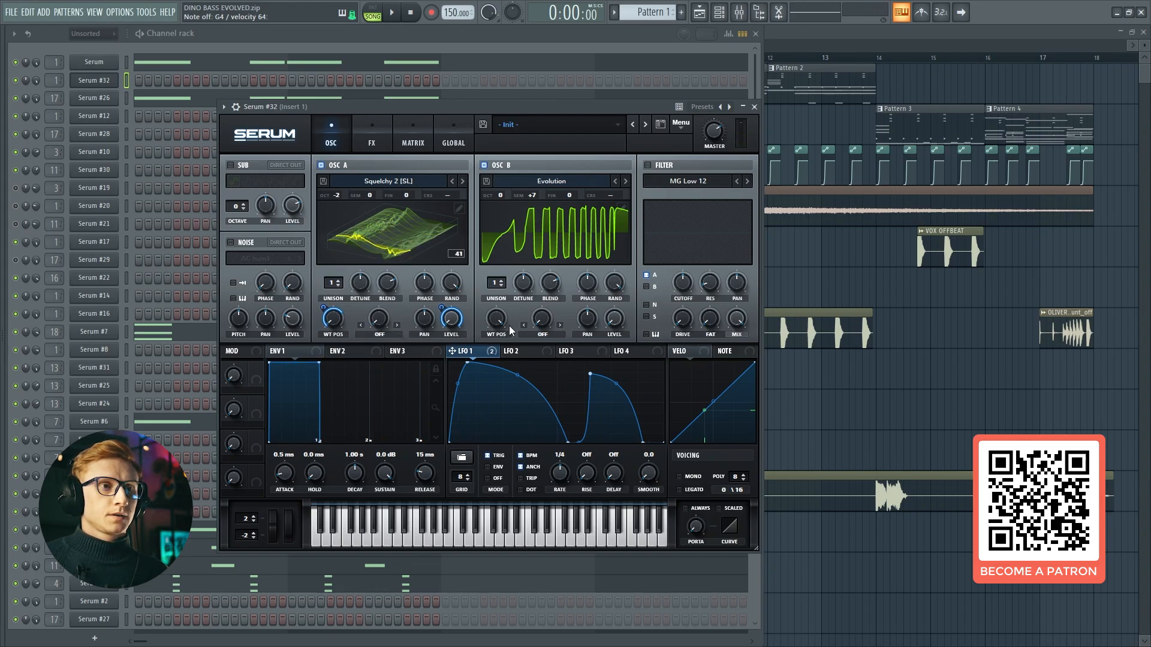
click(394, 339)
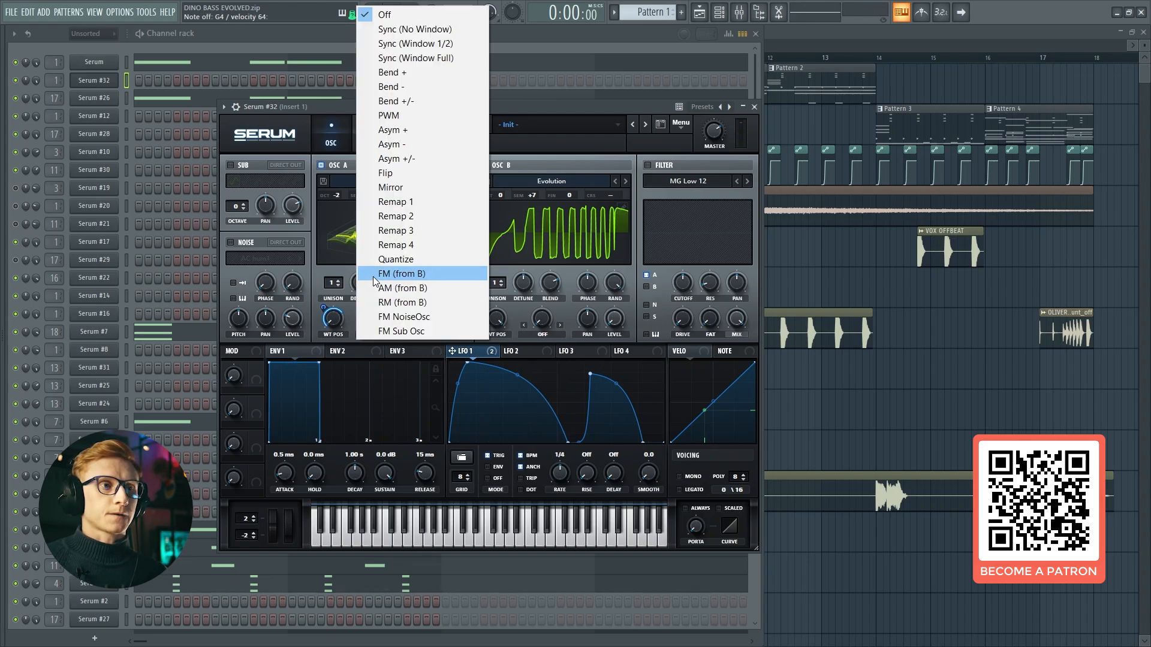
click(373, 275)
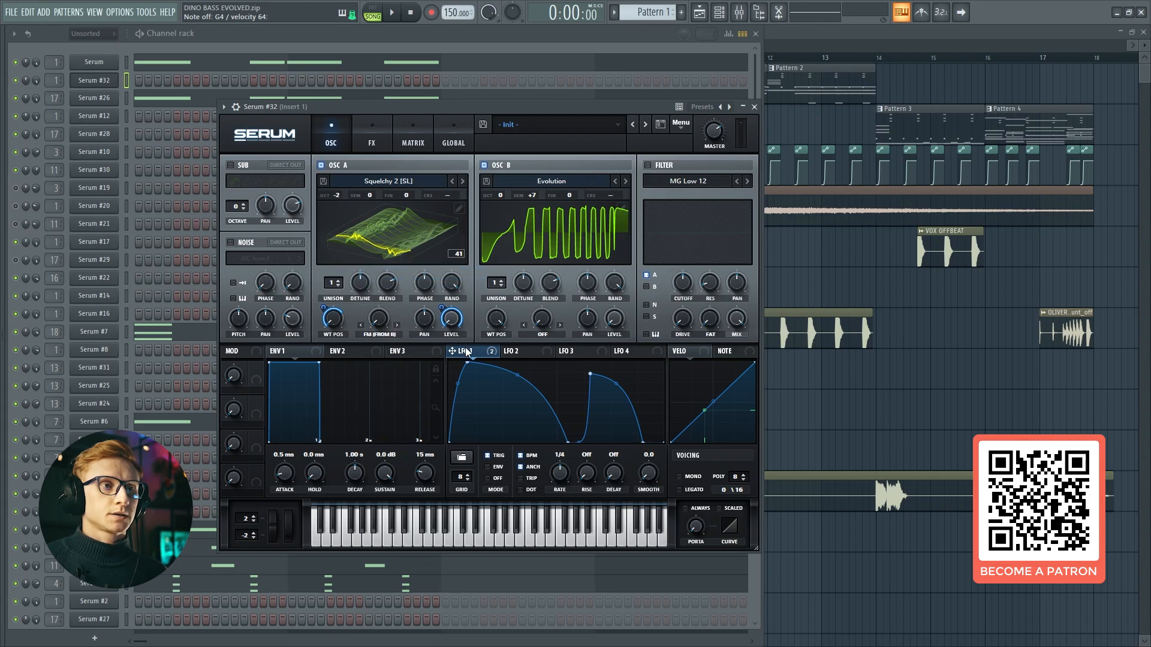
drag(409, 336, 369, 342)
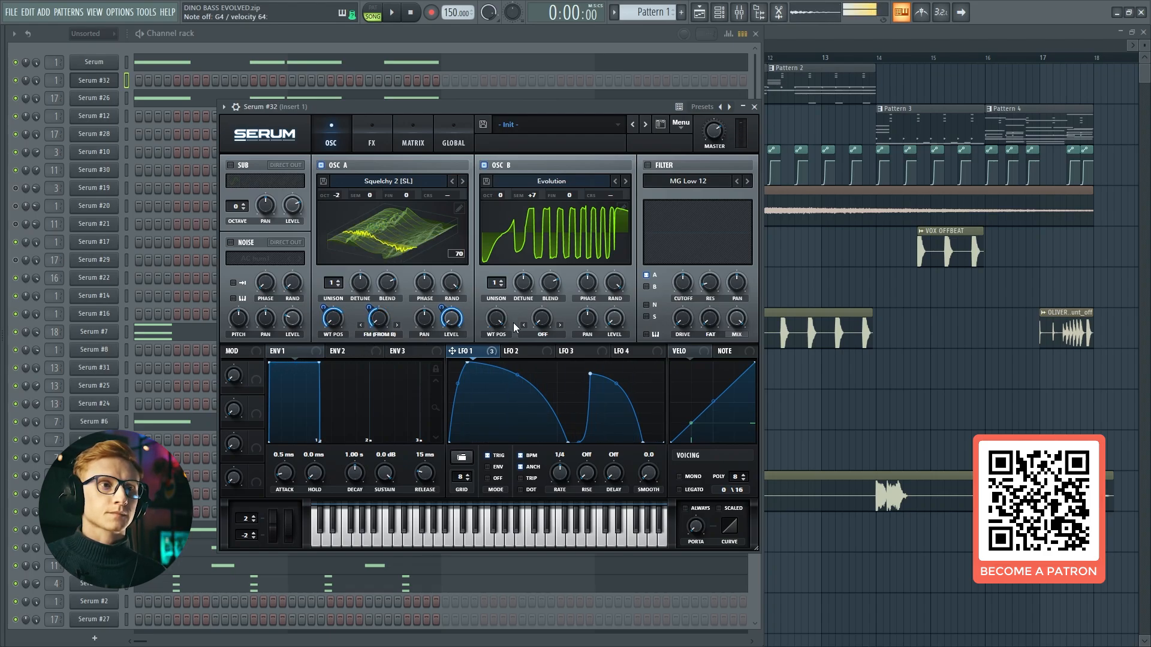
Step: Set oscillator B's warp mode to Sync (No Window)
click(541, 334)
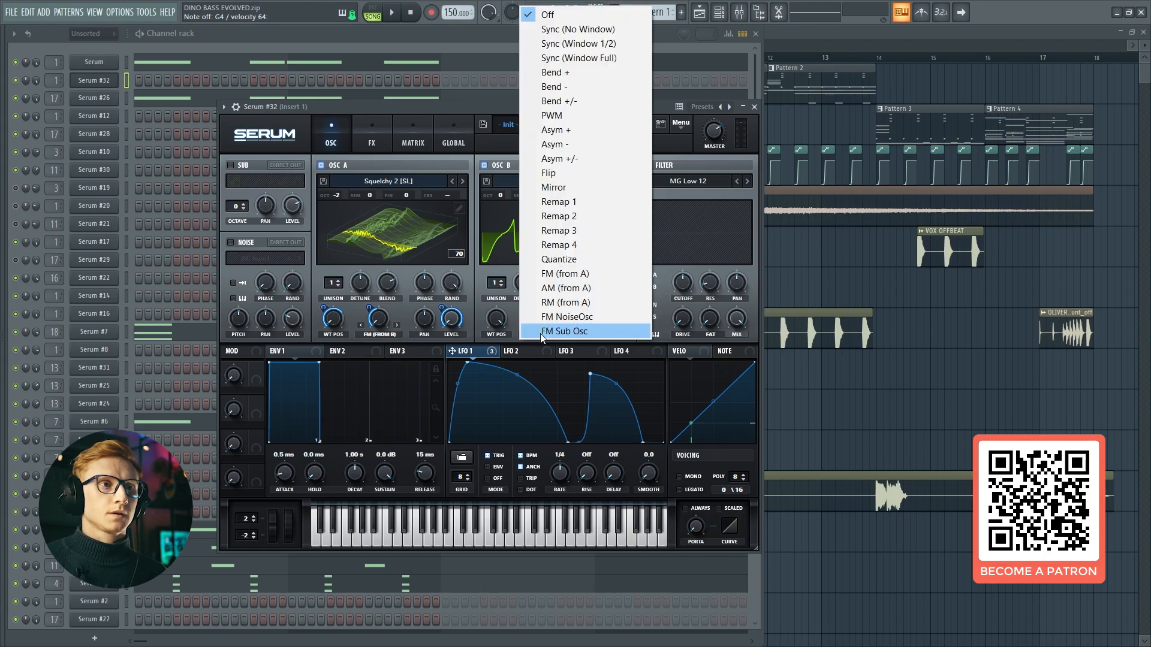
click(583, 31)
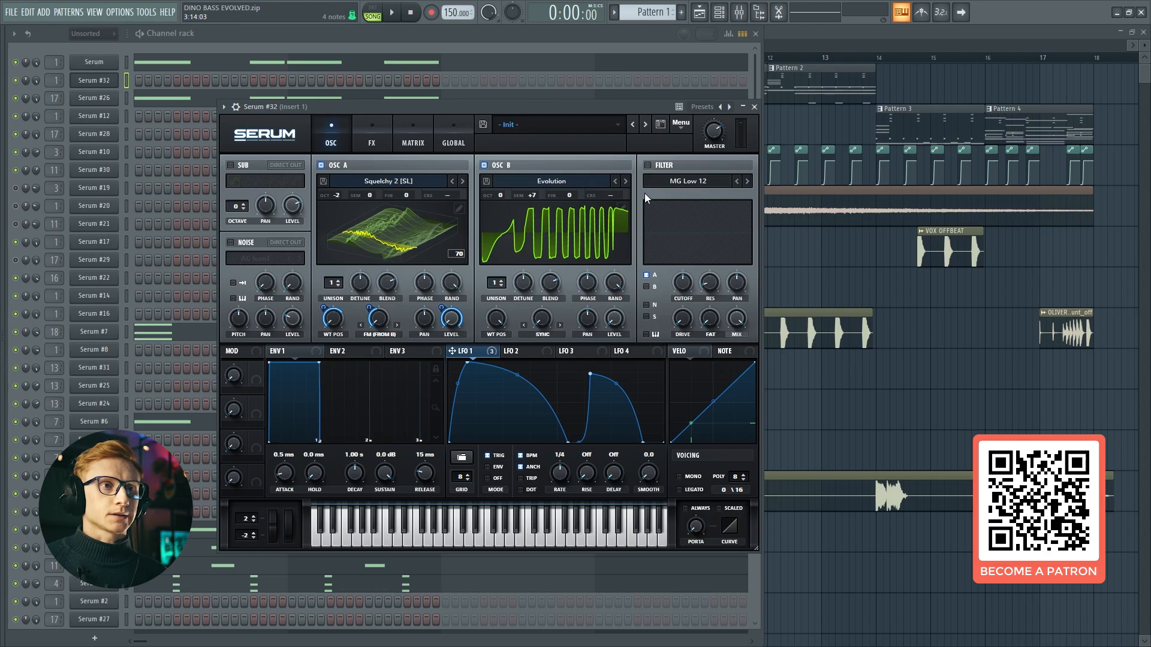
Step: Enable the filter and set its type to HN 12 from the Multi filters
click(660, 167)
click(680, 178)
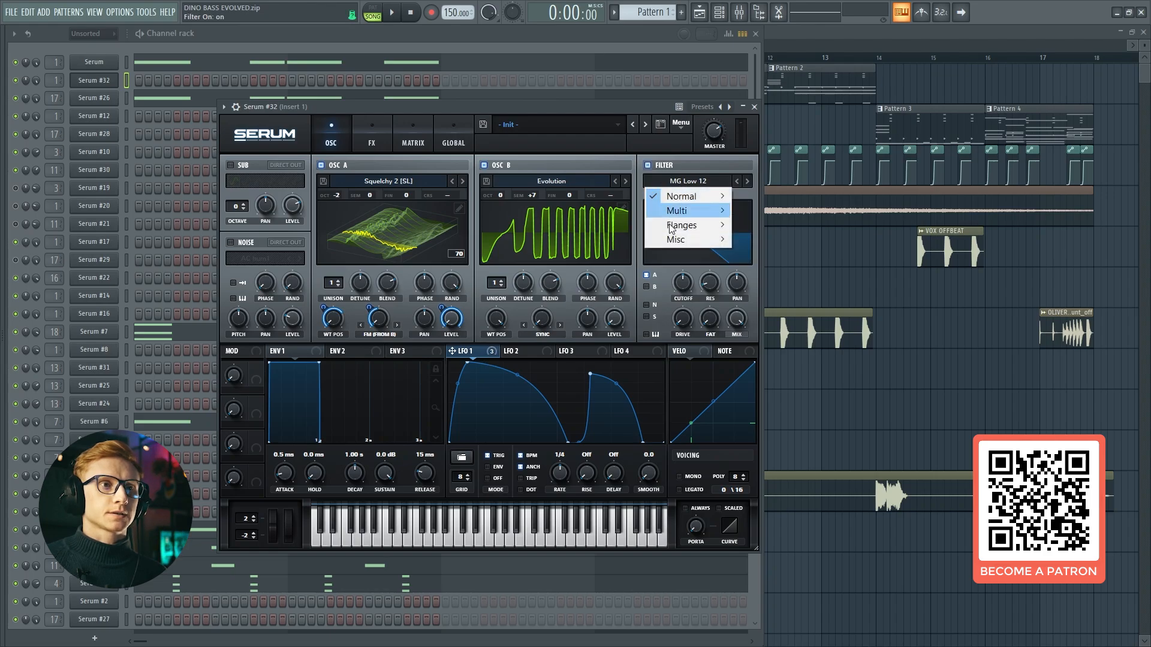
mouse_move(682, 232)
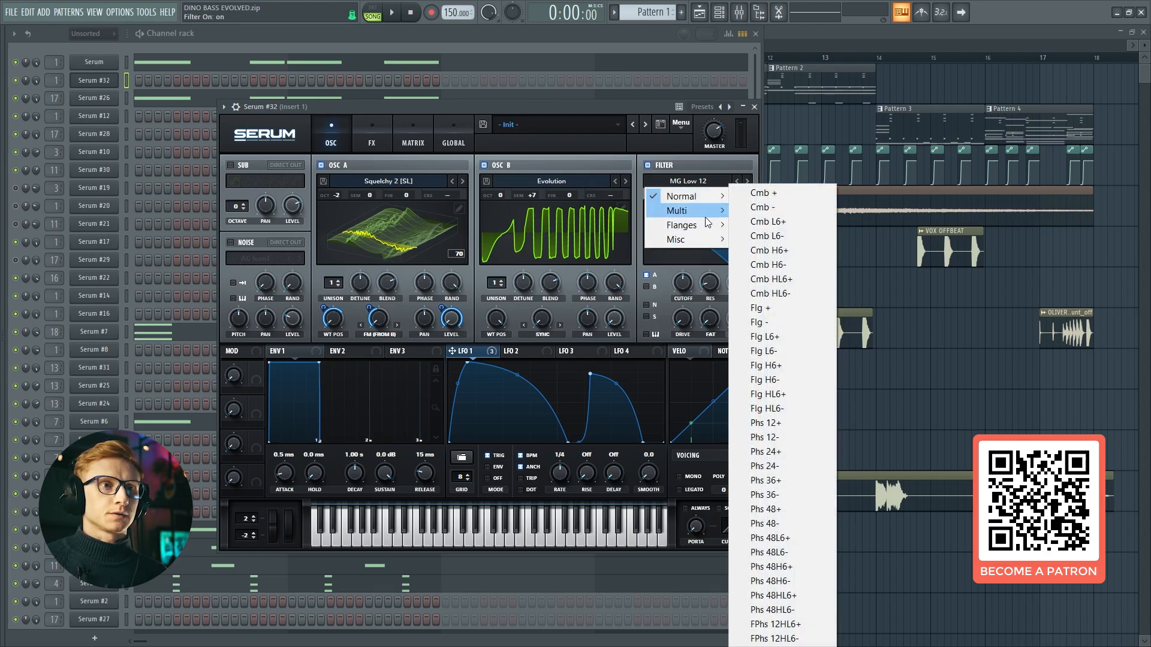
mouse_move(690, 210)
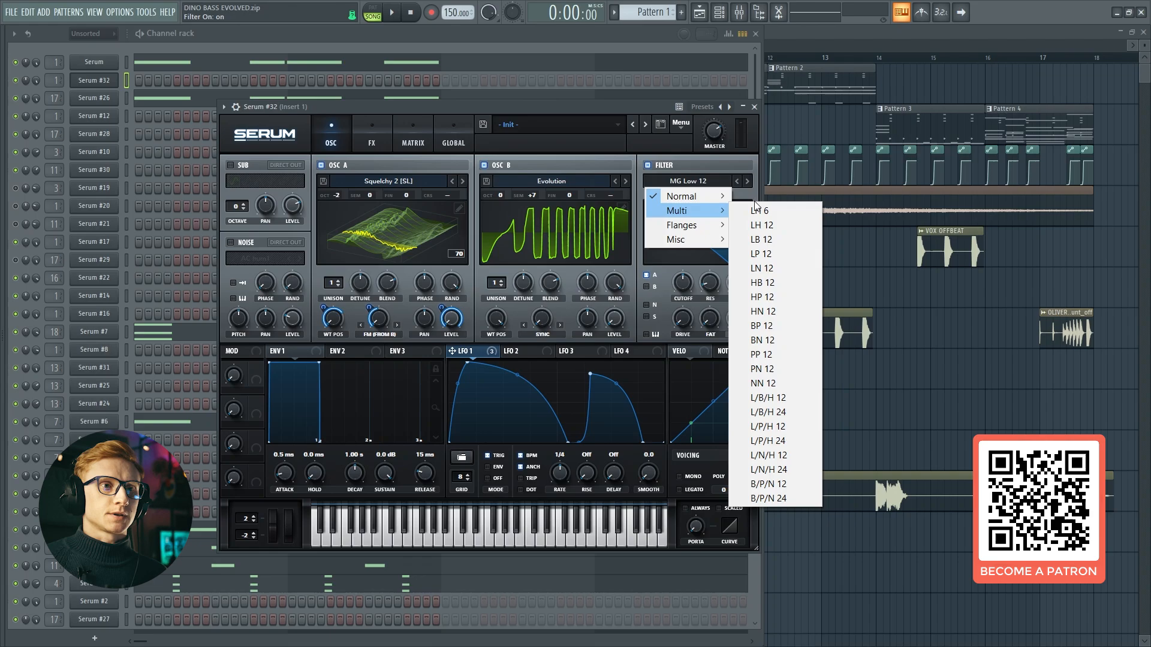
click(754, 312)
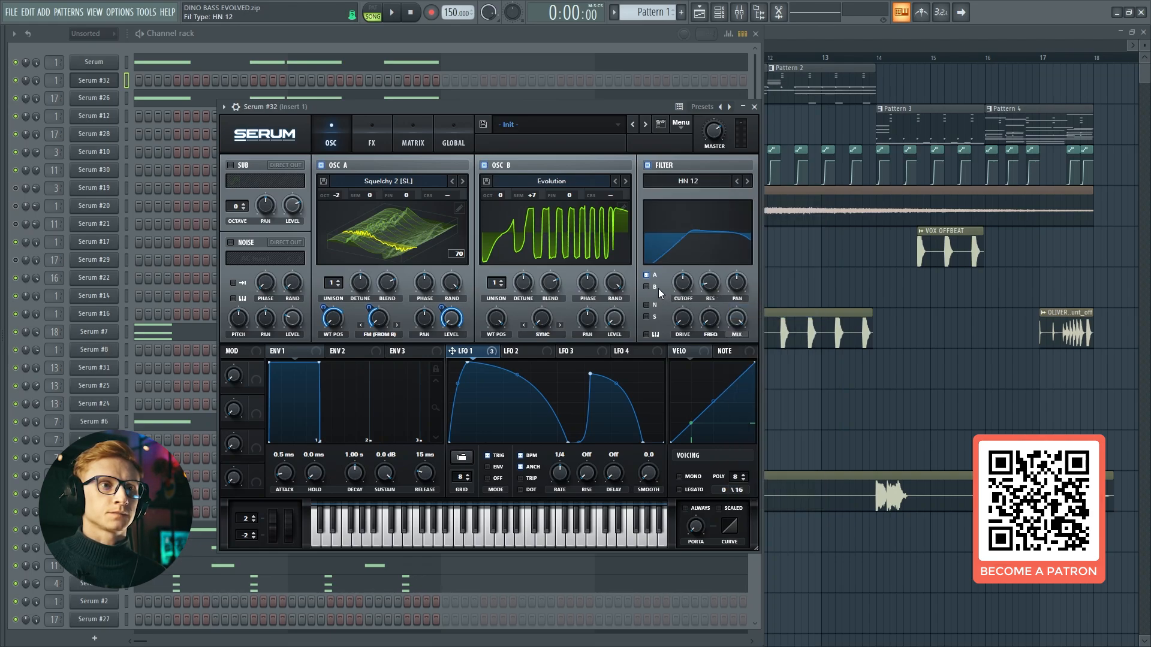
Step: Lower the filter cutoff and assign LFO 1 to modulate it
drag(688, 287, 674, 335)
drag(453, 351, 672, 302)
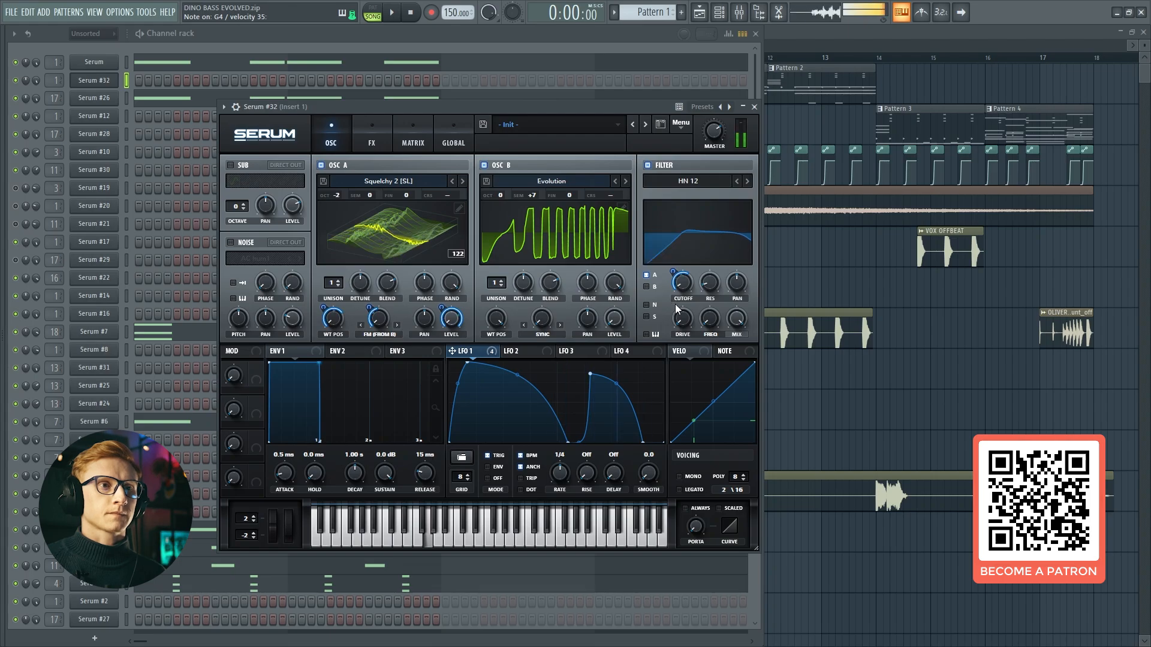
Step: Assign LFO 1 to the filter resonance and set the modulation amount to 64
click(714, 286)
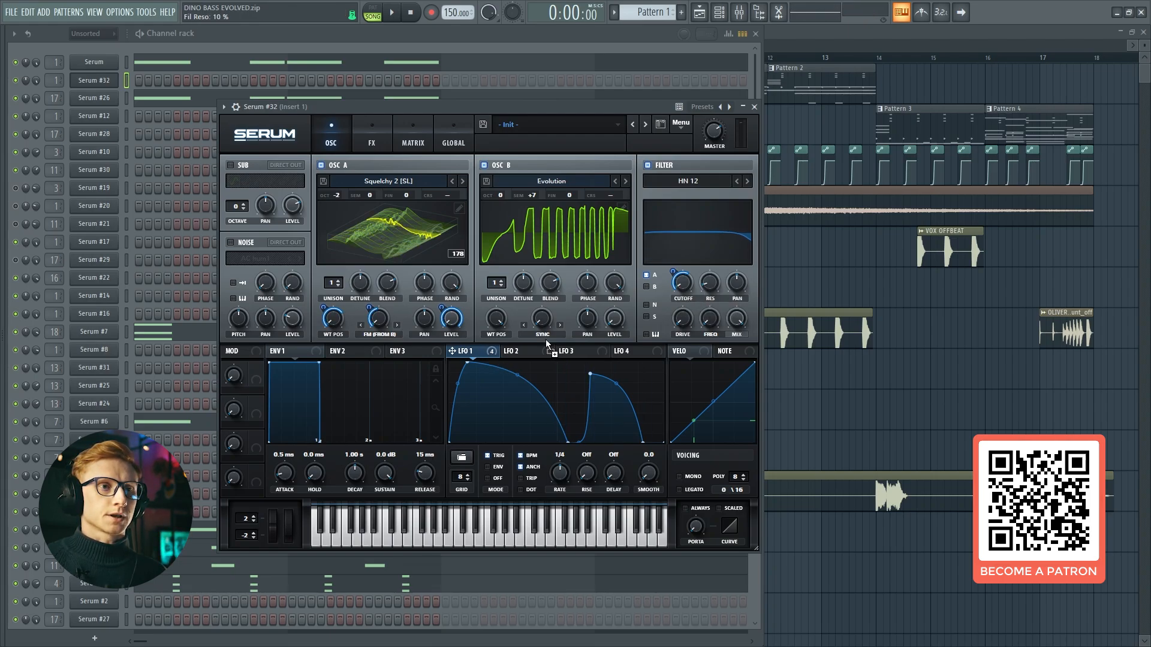
drag(708, 284, 708, 284)
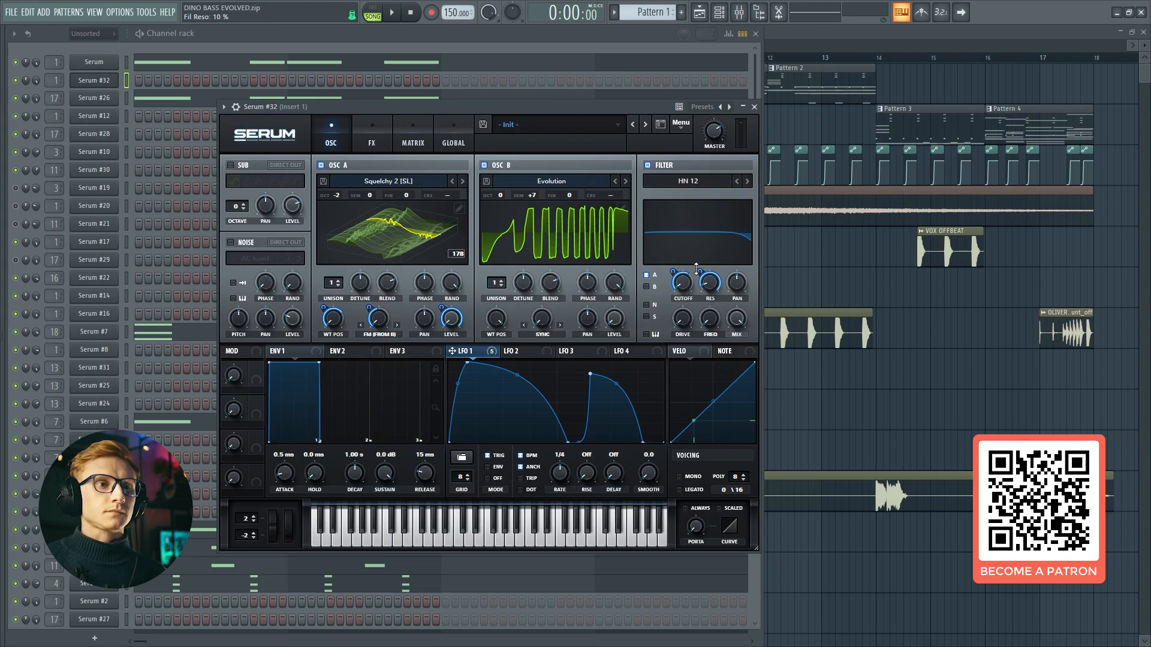
click(701, 269)
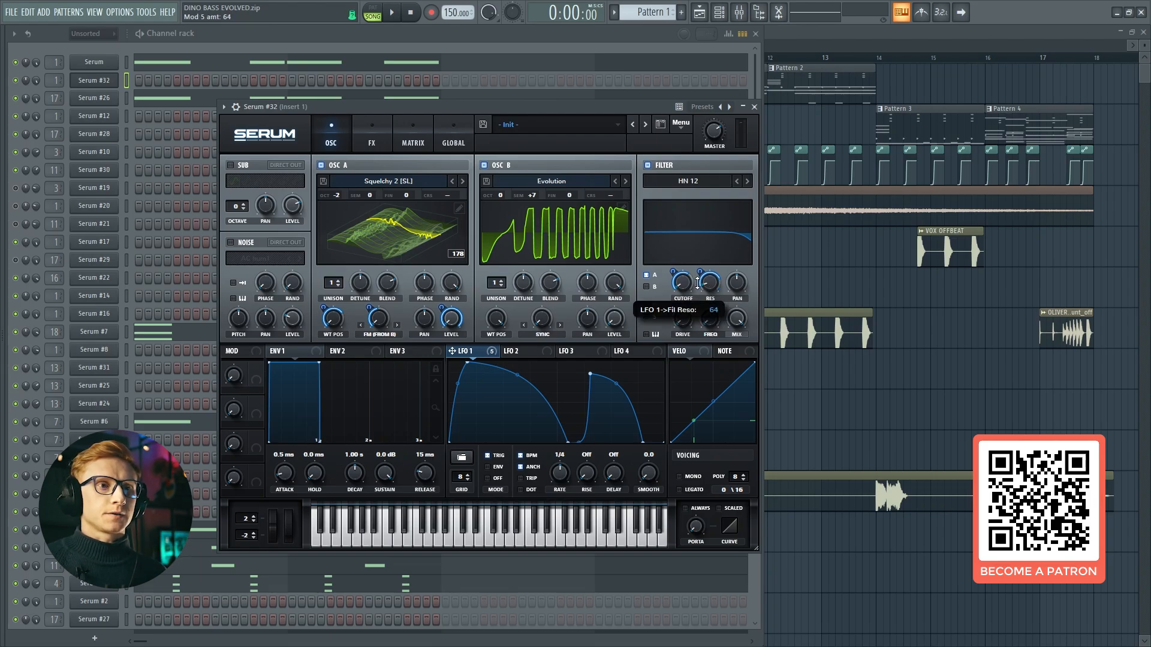
Step: Fine-tune the filter's LFO 1 modulation with drive at 29%, and route the noise oscillator through the filter
mouse_move(695, 290)
mouse_down()
mouse_move(680, 427)
mouse_move(716, 324)
mouse_move(715, 284)
mouse_move(690, 311)
mouse_move(700, 290)
mouse_up()
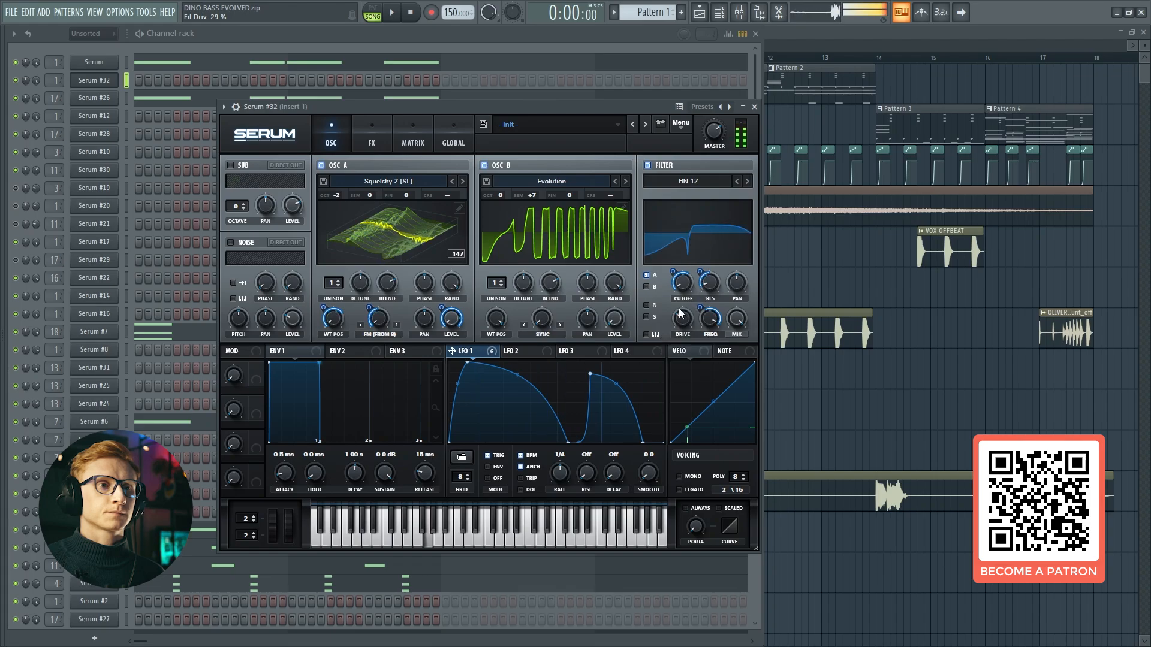
click(647, 306)
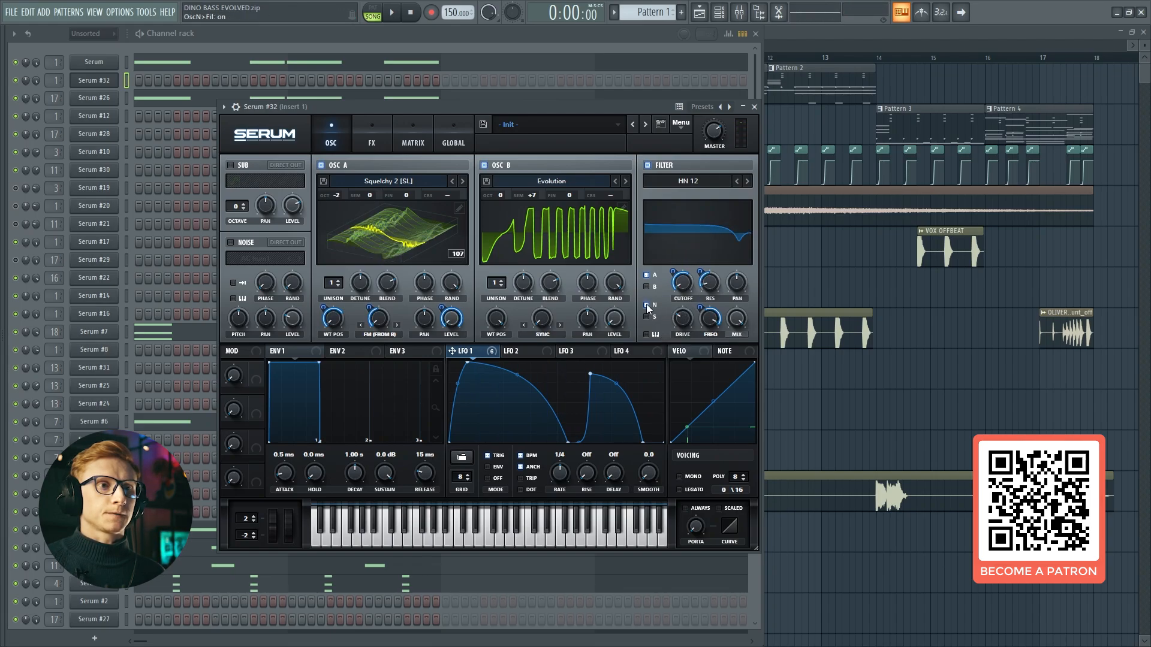
Step: Enable the noise oscillator and load the CymMicBleed sample from the Organics category
click(238, 240)
click(281, 256)
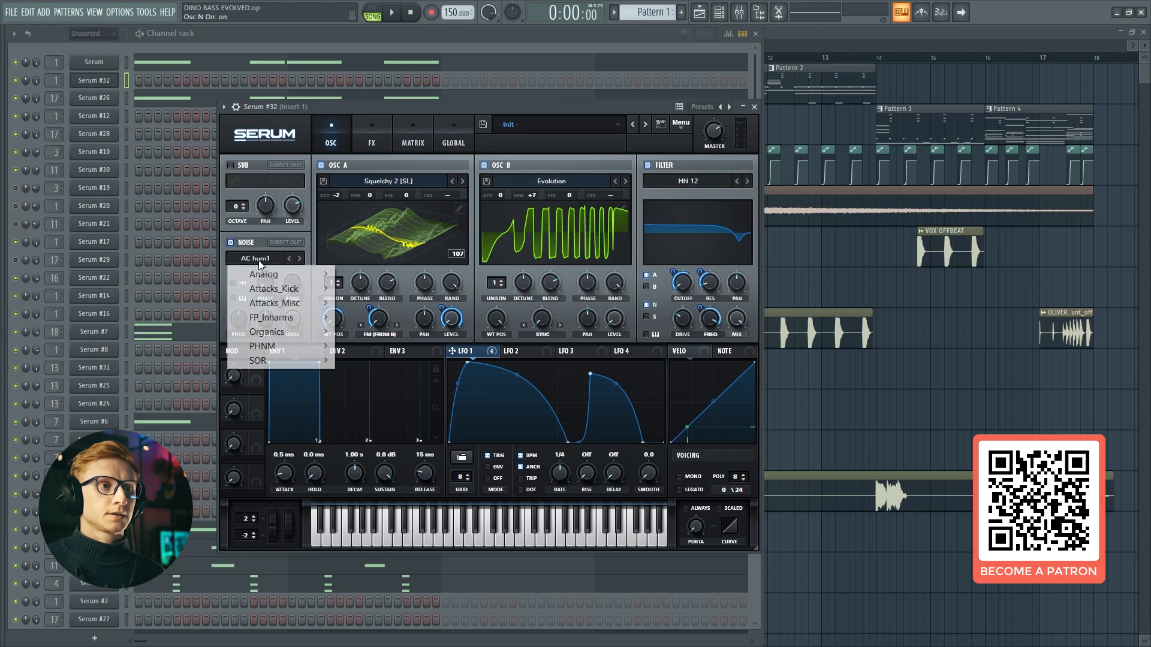
mouse_move(280, 333)
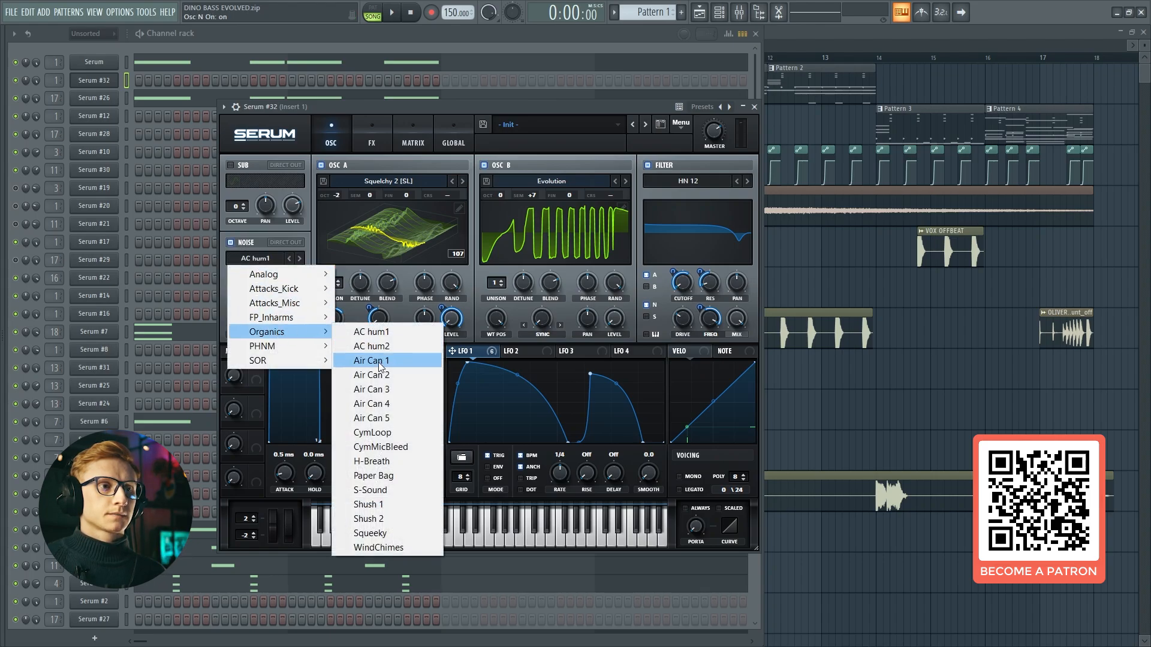
click(360, 448)
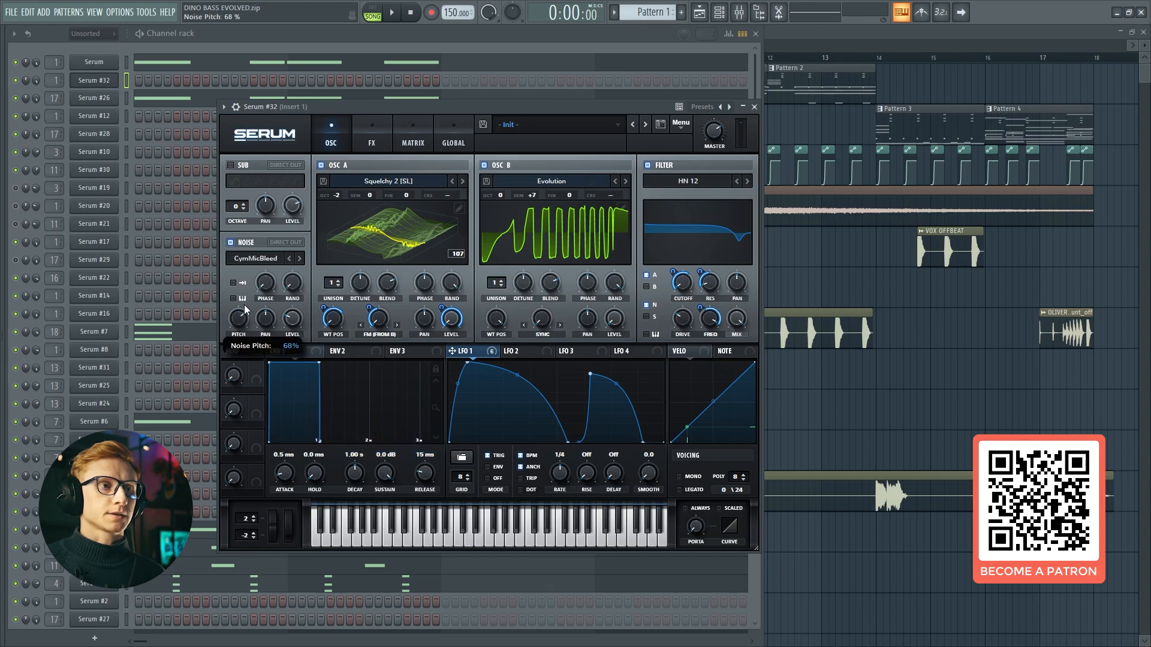
Step: Assign LFO 1 to the noise oscillator's level and set the base level to 0%
drag(457, 351, 297, 298)
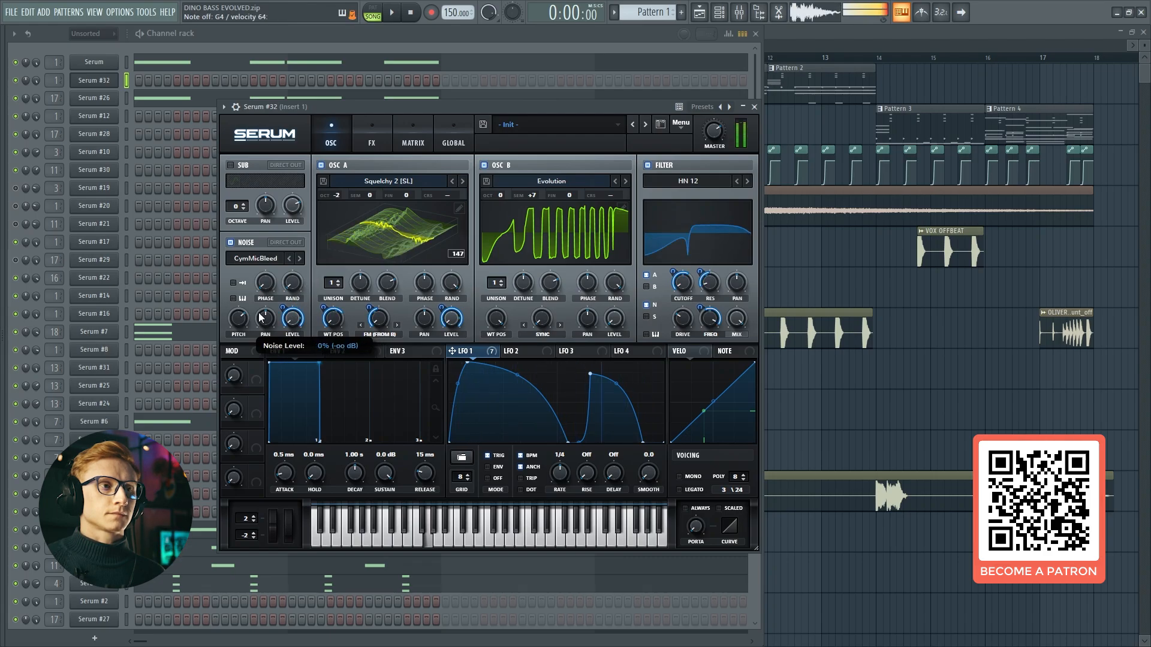
click(252, 260)
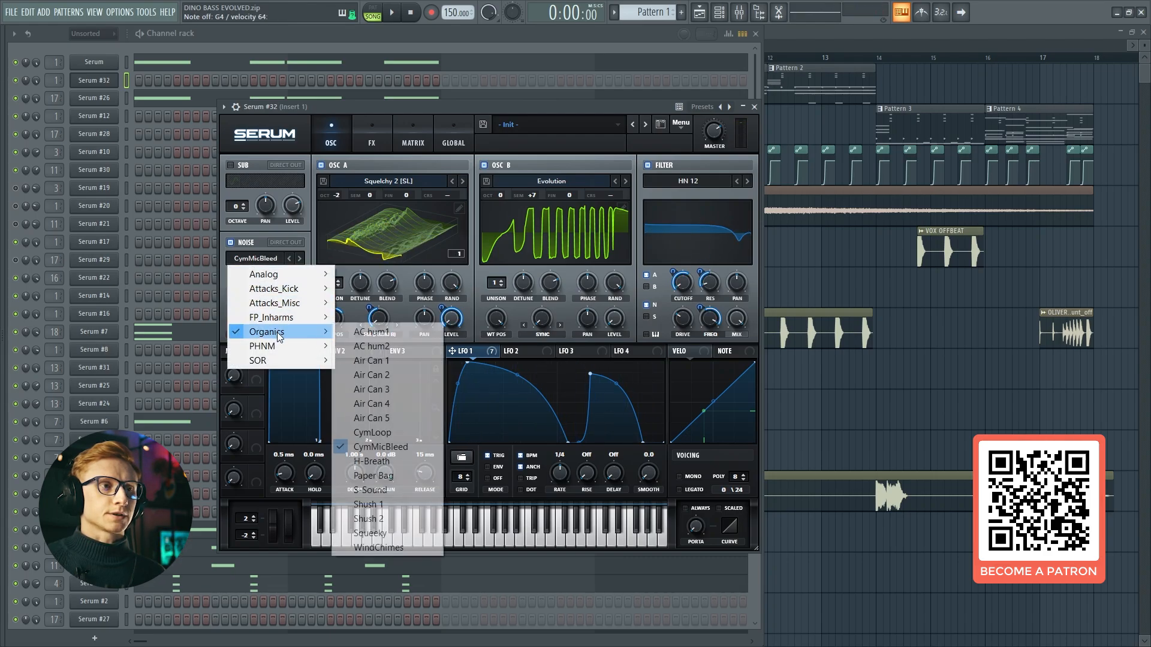
click(437, 109)
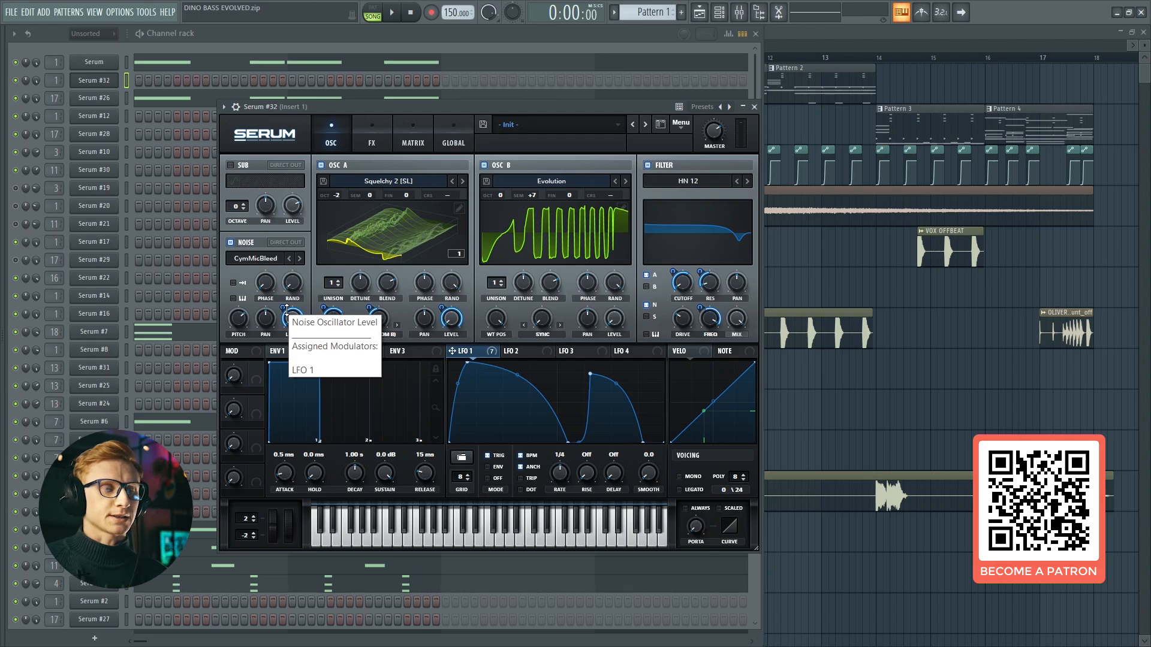
Step: Enable the sub oscillator at octave -2 with its level at 0% and assign LFO 1 to that level
click(231, 165)
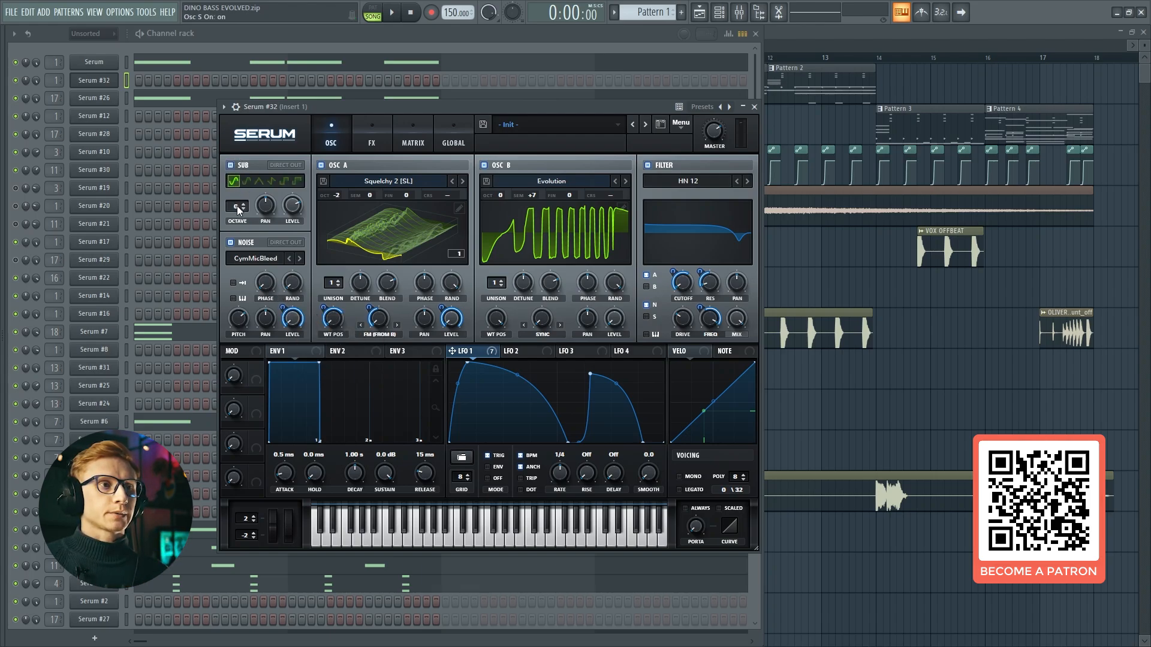
drag(236, 207, 246, 341)
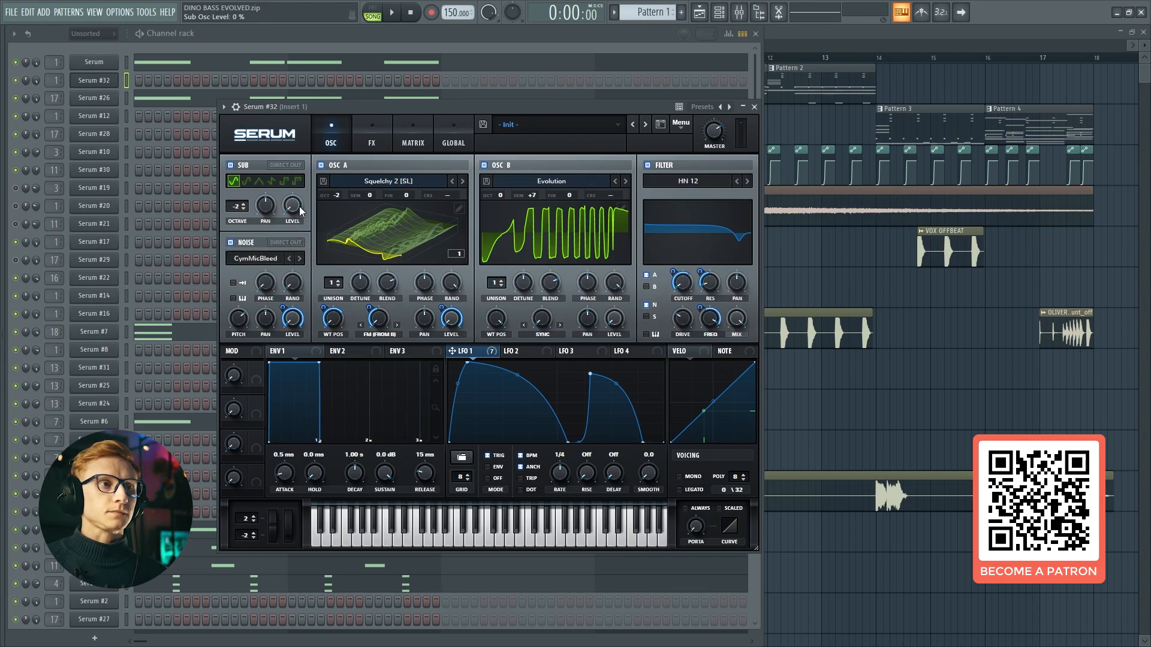
drag(337, 236, 293, 206)
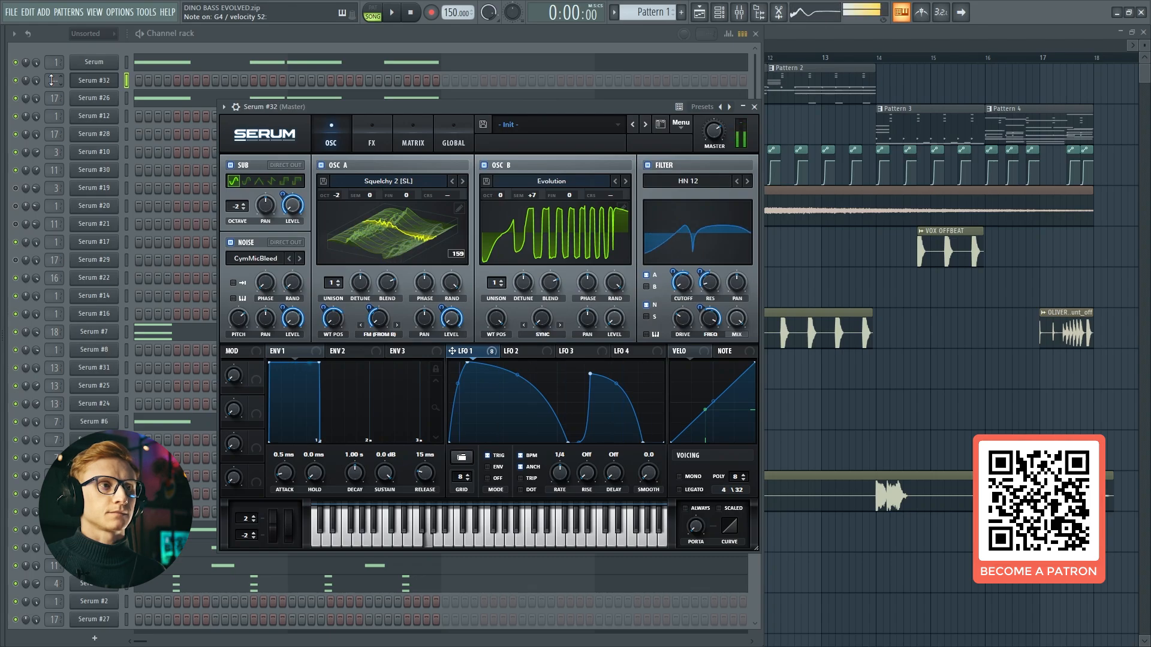
Step: Route the Serum #32 channel to mixer insert 1, check the mixer and reopen the synth
scroll(51, 80, up, 1)
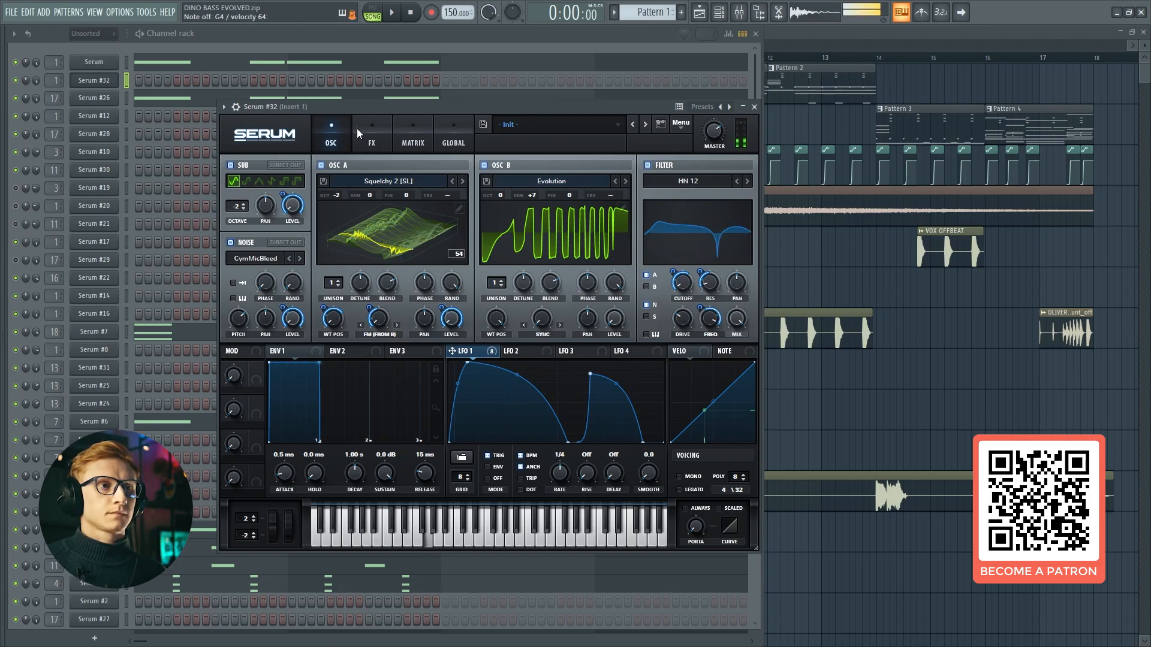
click(720, 15)
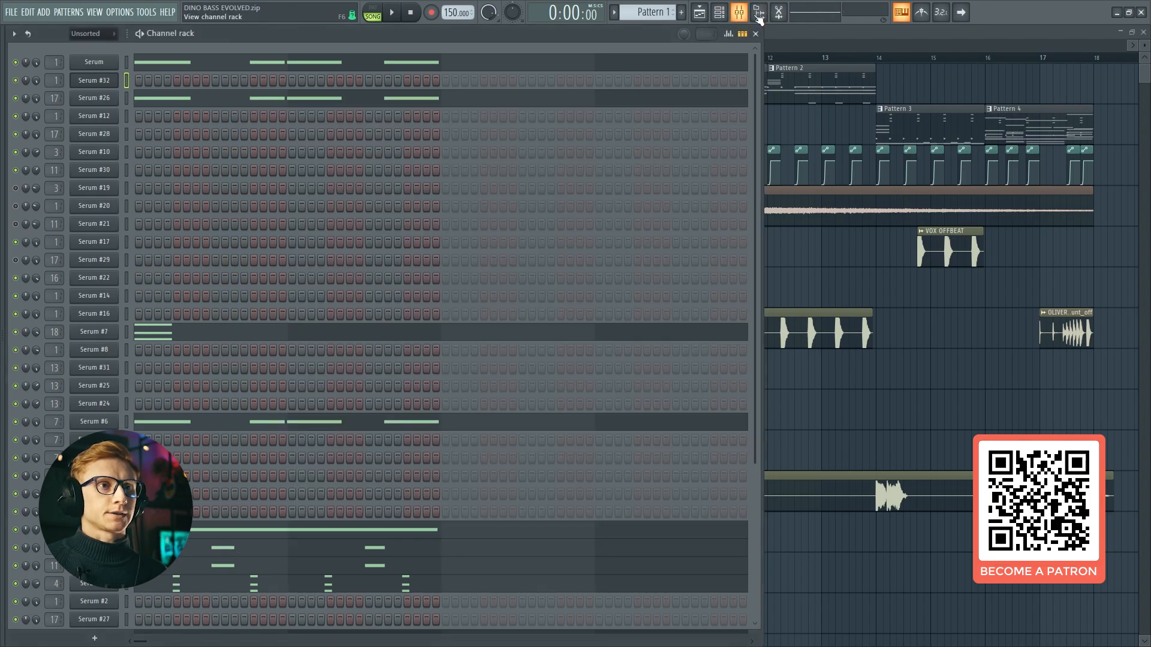
click(740, 14)
click(1143, 7)
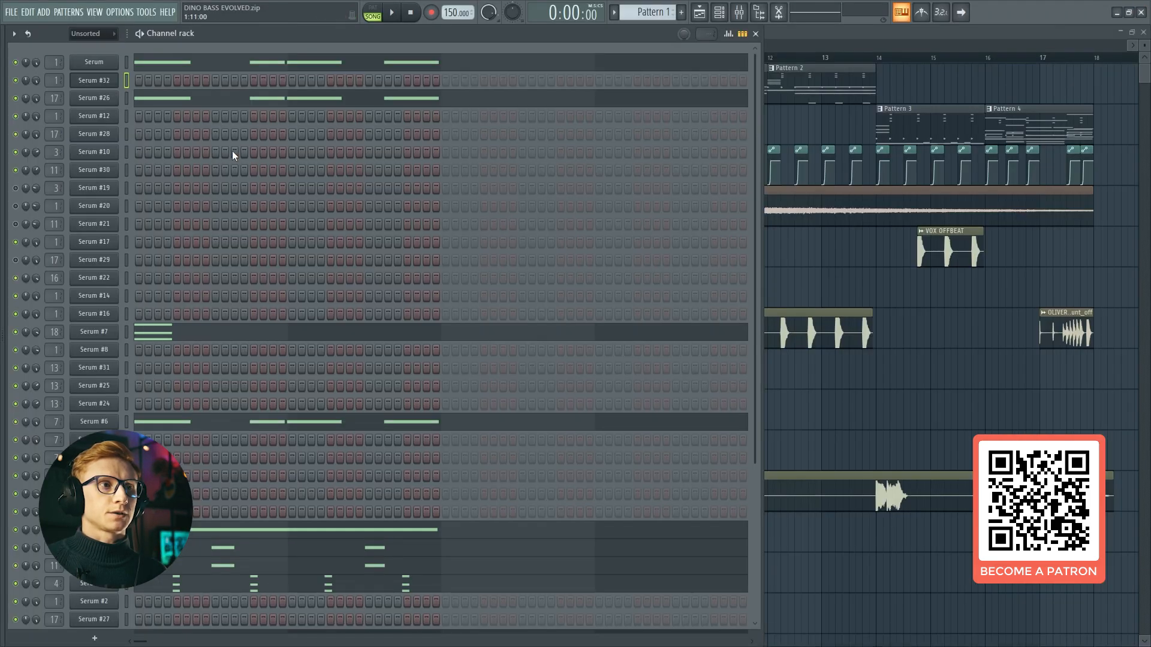
click(77, 82)
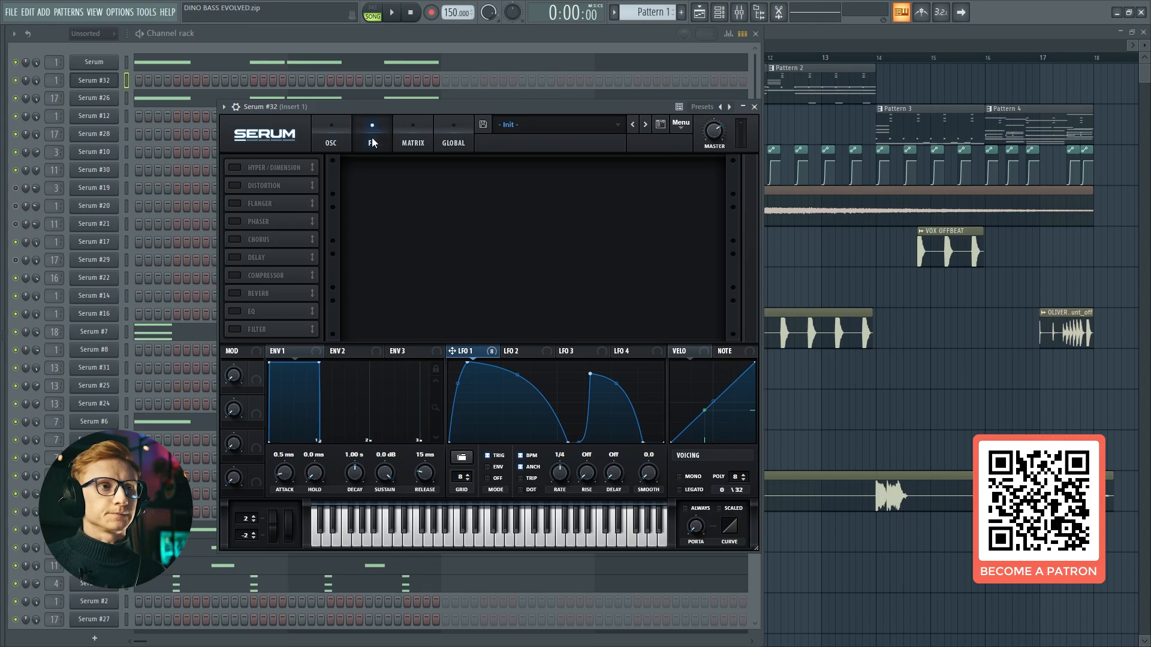
Step: Shape LFO 2 as a straight falling ramp in Trig mode with a rate of 1/2
click(329, 145)
click(517, 352)
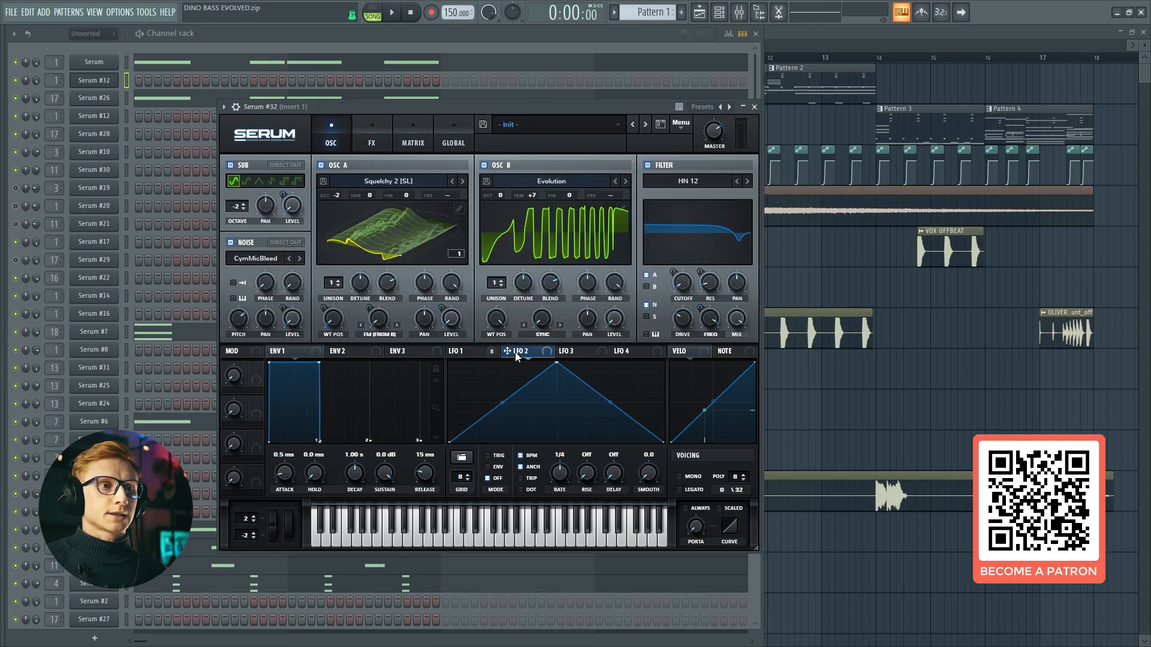
drag(557, 363, 431, 363)
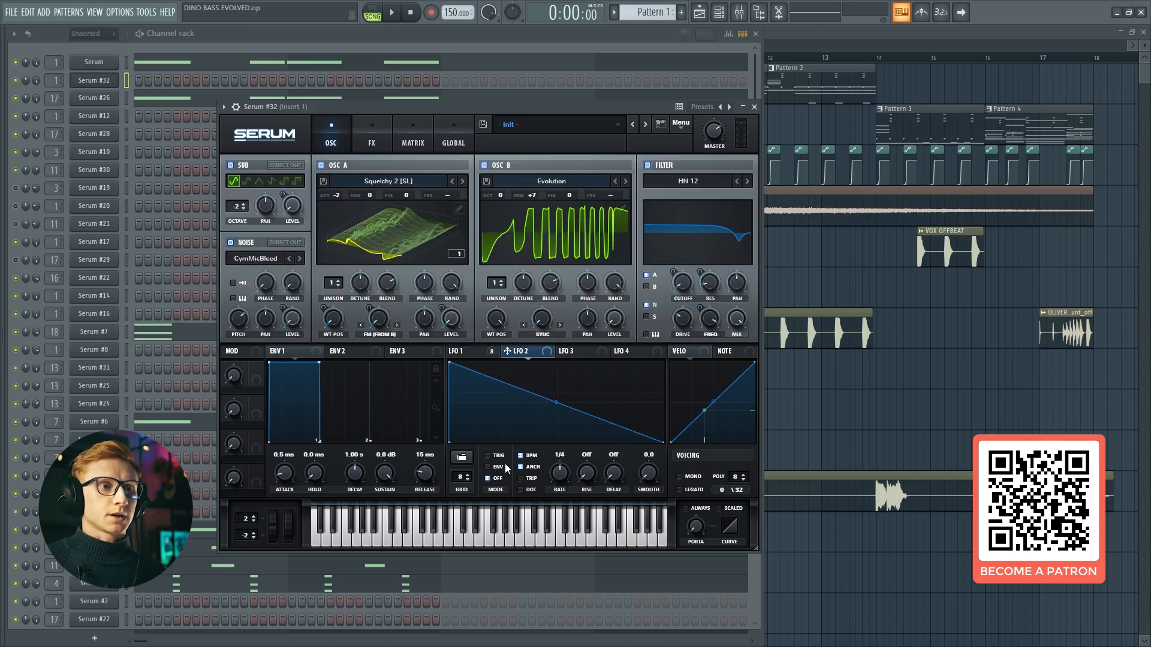
drag(569, 476, 558, 479)
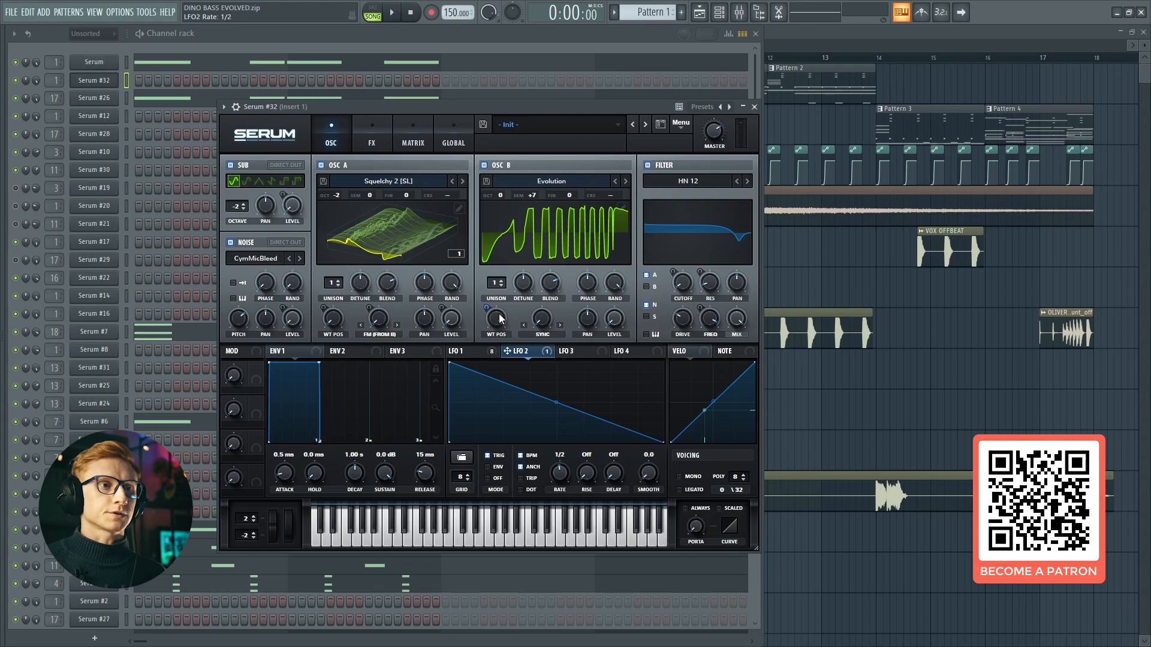
Step: Assign LFO 2 to oscillator B's wavetable position with amount -100 and to its Sync warp, and fine-tune the resulting waveform
drag(516, 346, 467, 393)
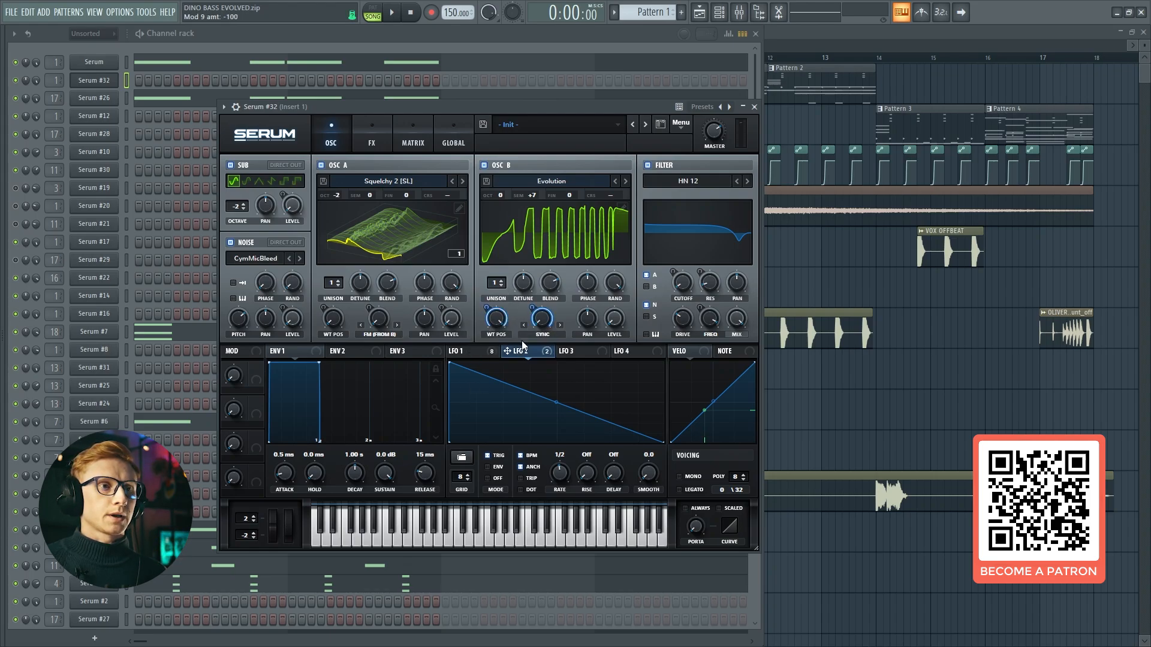
drag(531, 308, 527, 340)
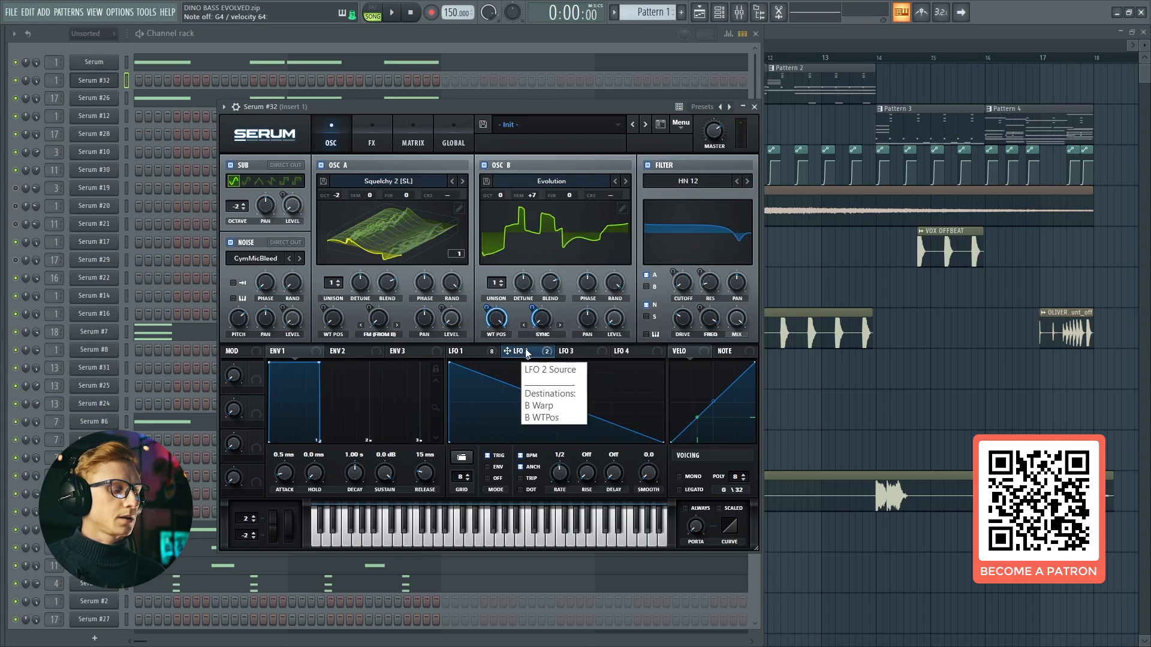
click(457, 351)
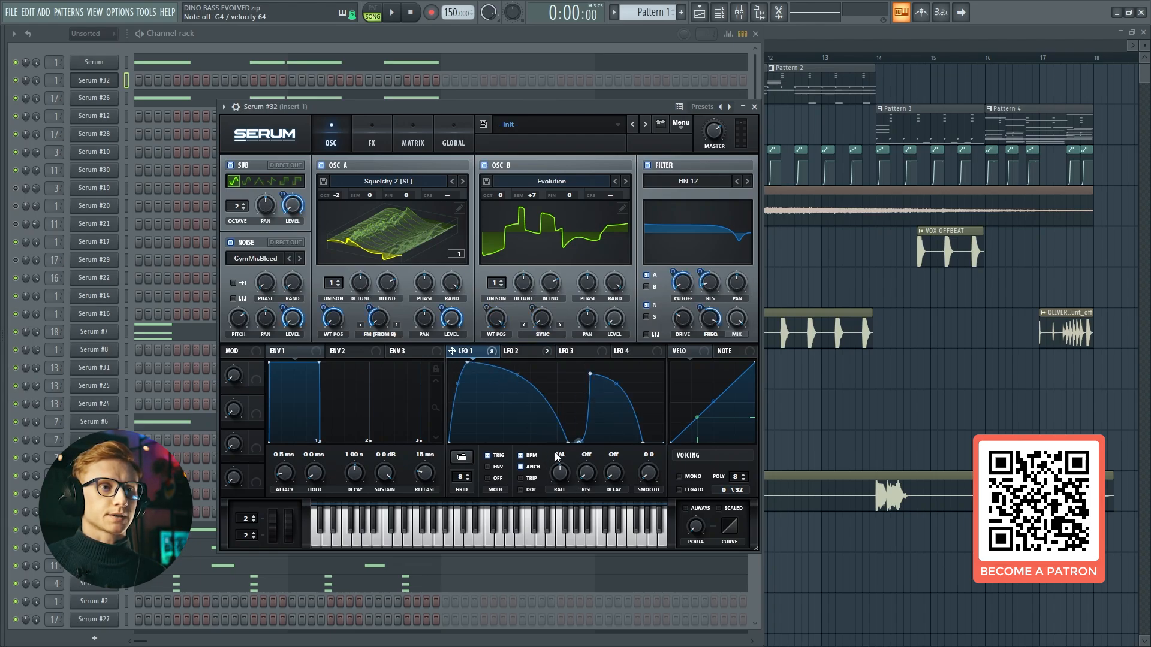
click(513, 353)
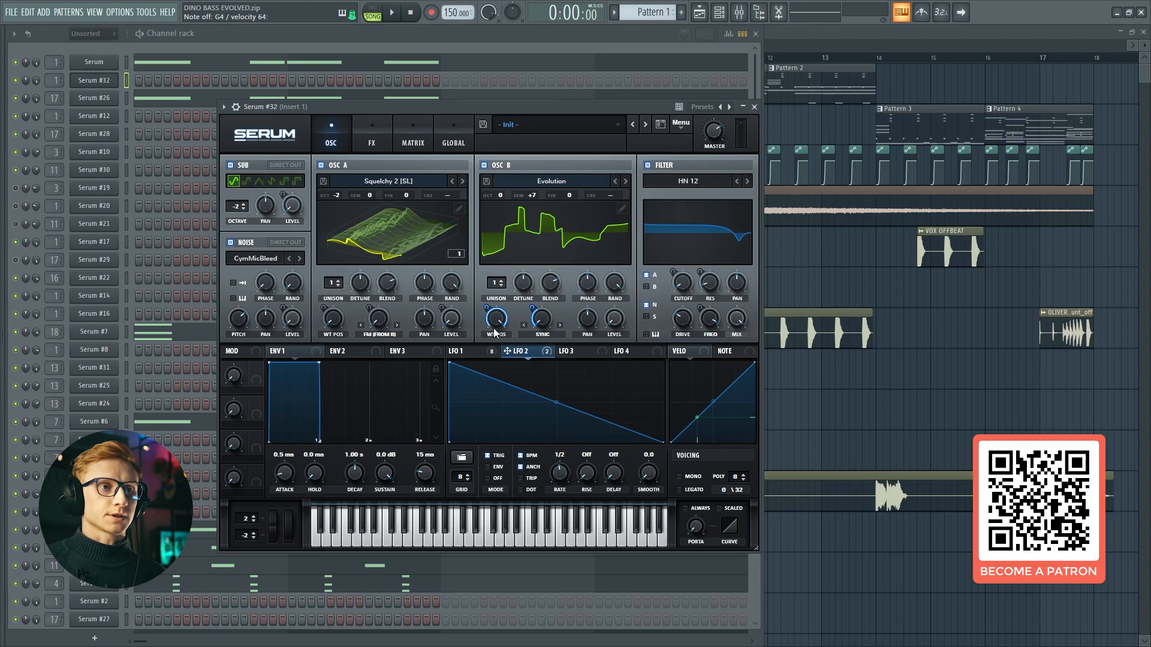
drag(452, 364, 440, 337)
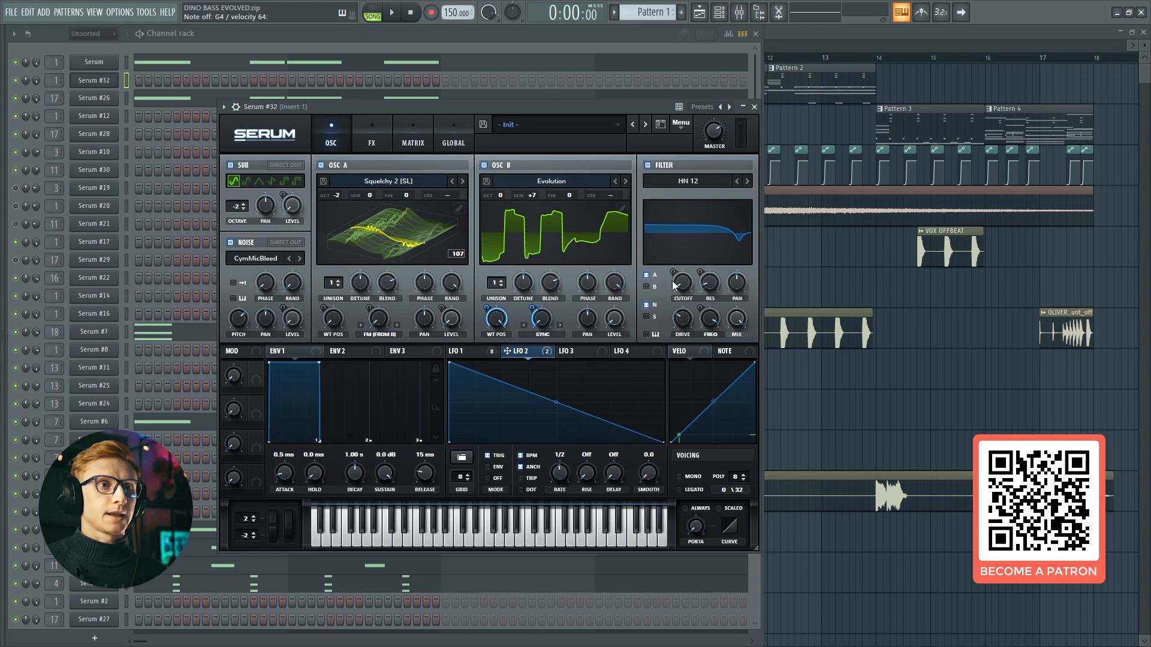
Step: Assign LFO 2 to the filter resonance with a modulation amount of 60 and set the base resonance to 10%
mouse_move(691, 288)
mouse_down()
mouse_move(710, 284)
mouse_move(700, 273)
mouse_move(701, 300)
mouse_up()
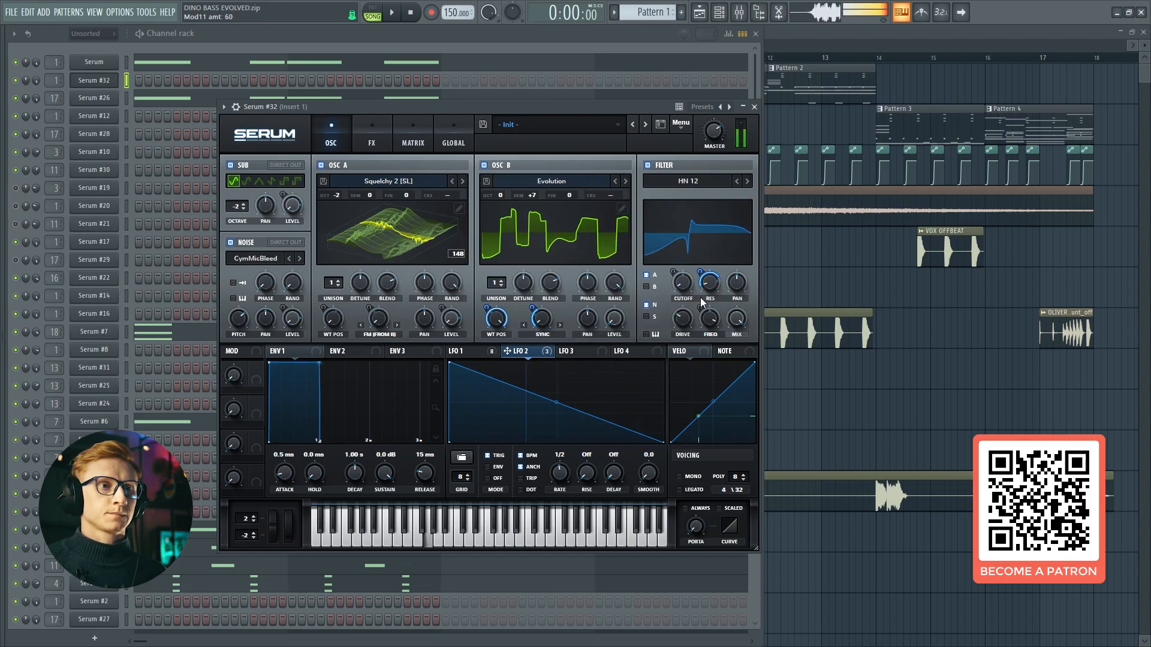
click(508, 359)
Step: Add the Flanger and Phaser effects and lower the mix of each
click(372, 142)
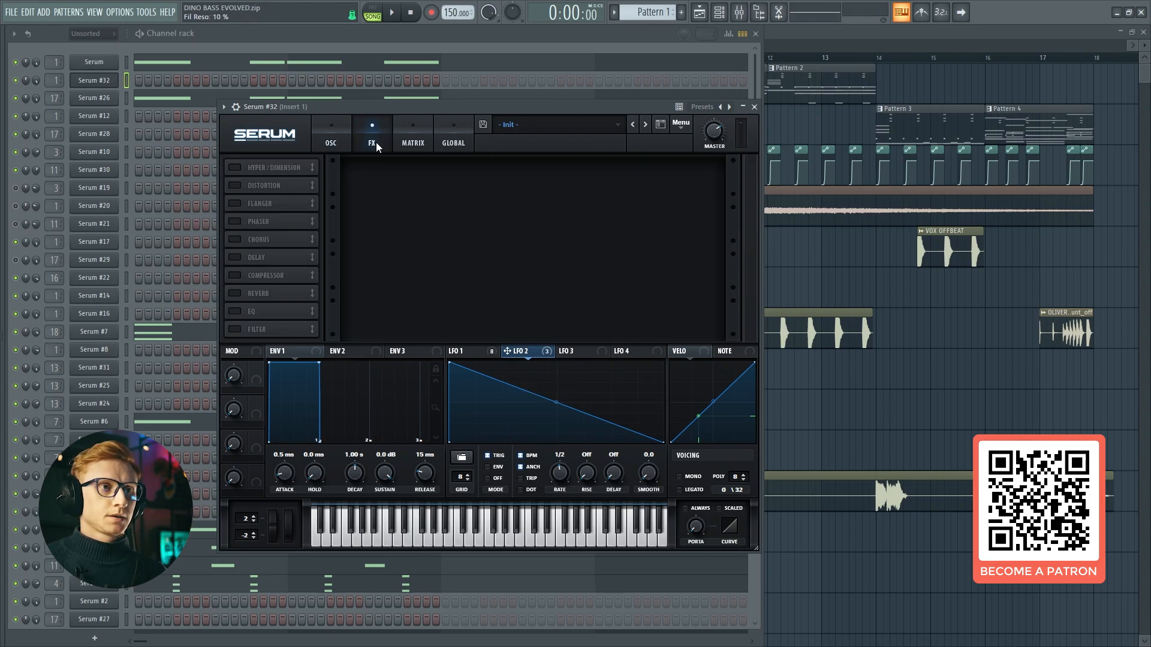
click(235, 204)
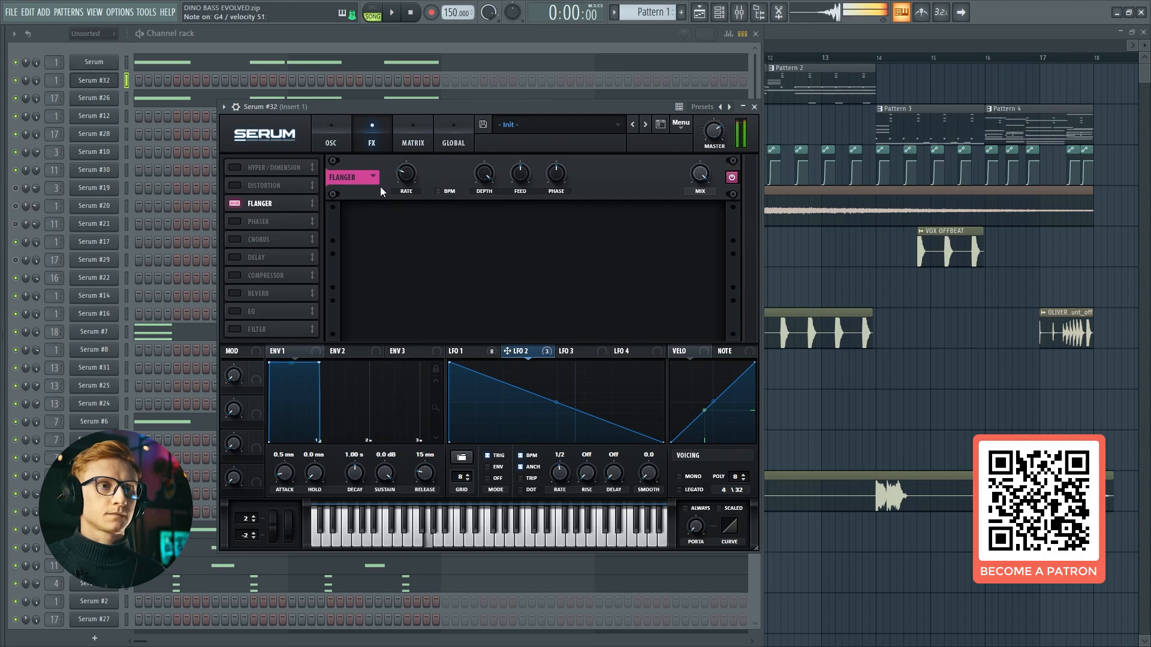
drag(696, 169, 678, 221)
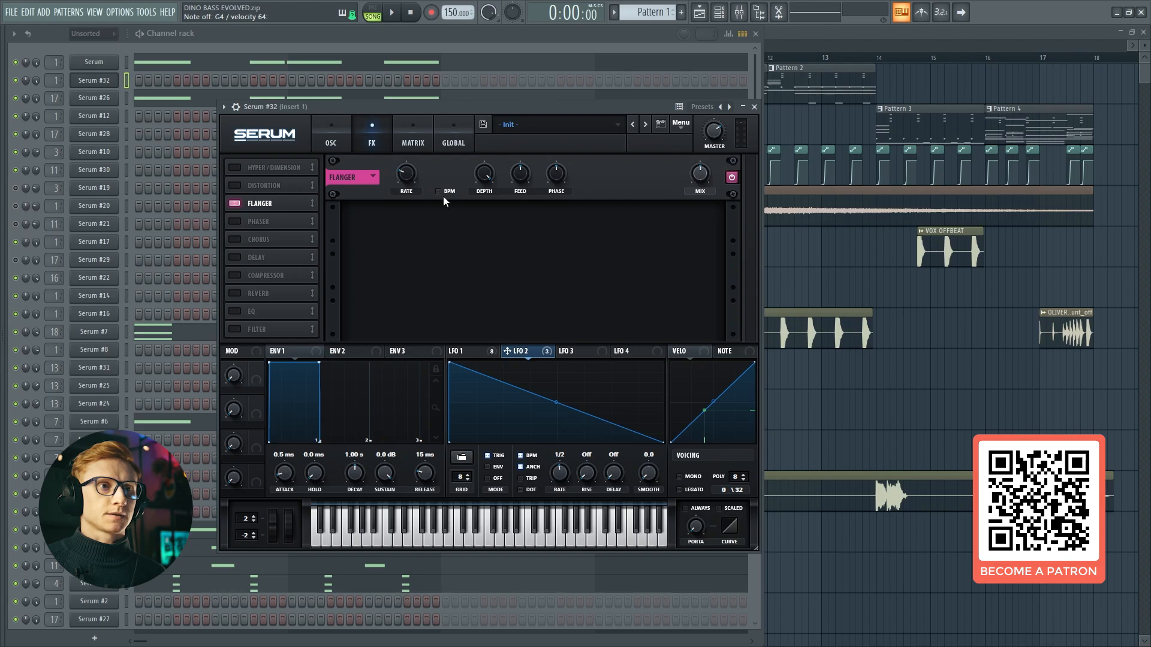
click(235, 221)
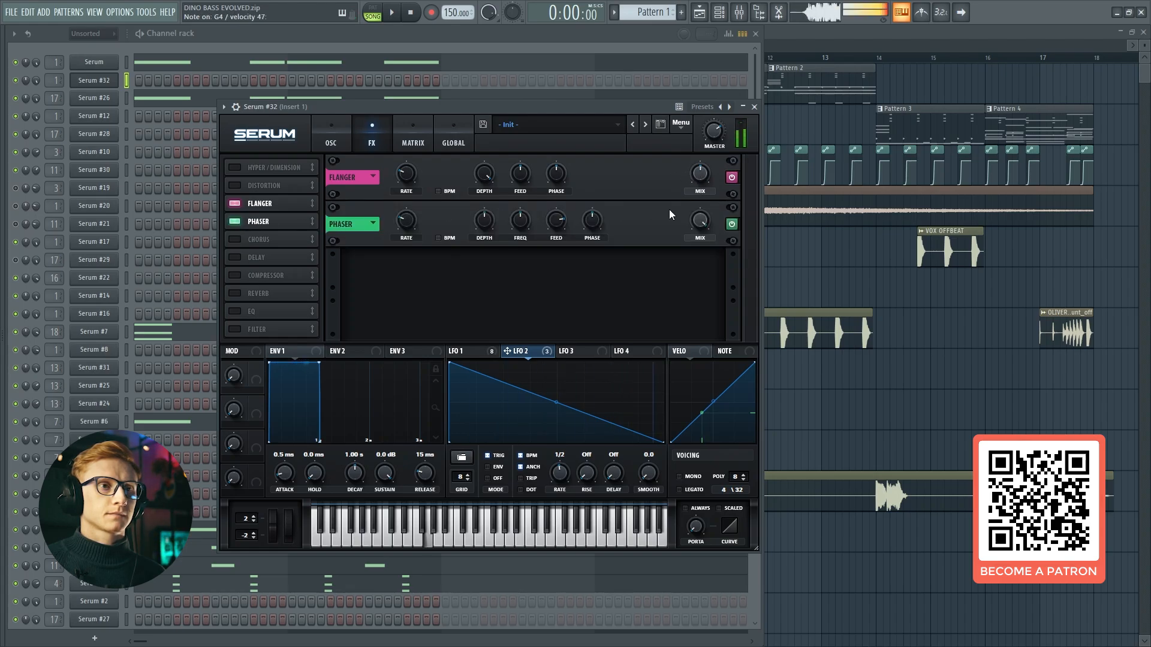
drag(700, 229, 700, 235)
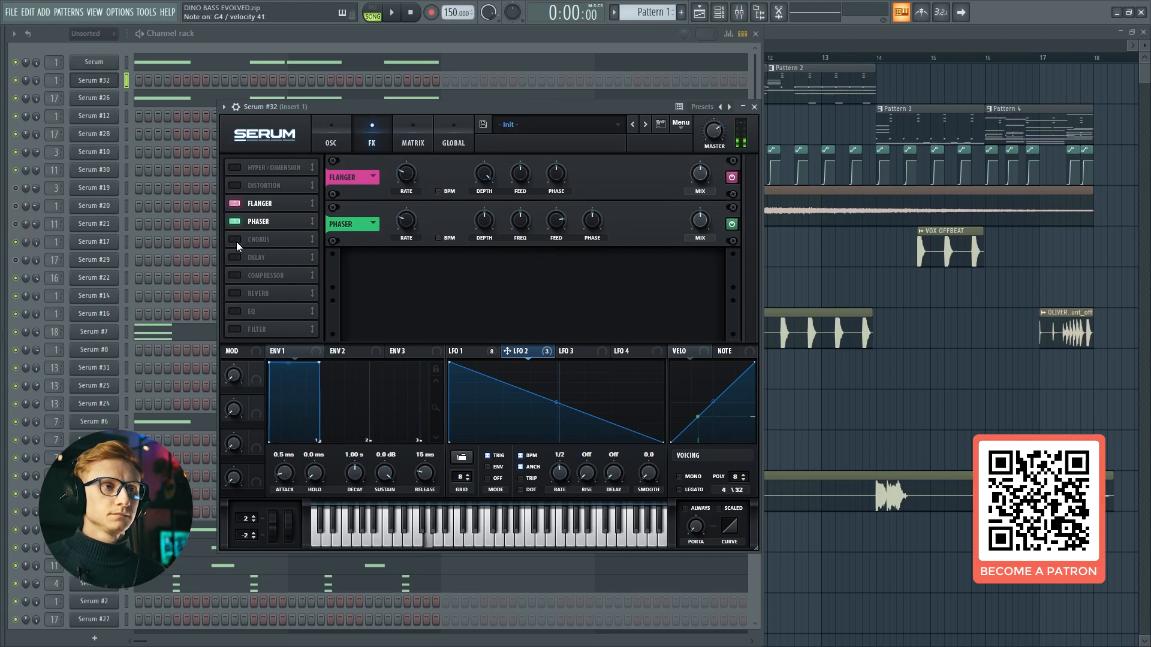
Step: Enable the Compressor in multiband mode directly after the Phaser and raise its gain
click(234, 275)
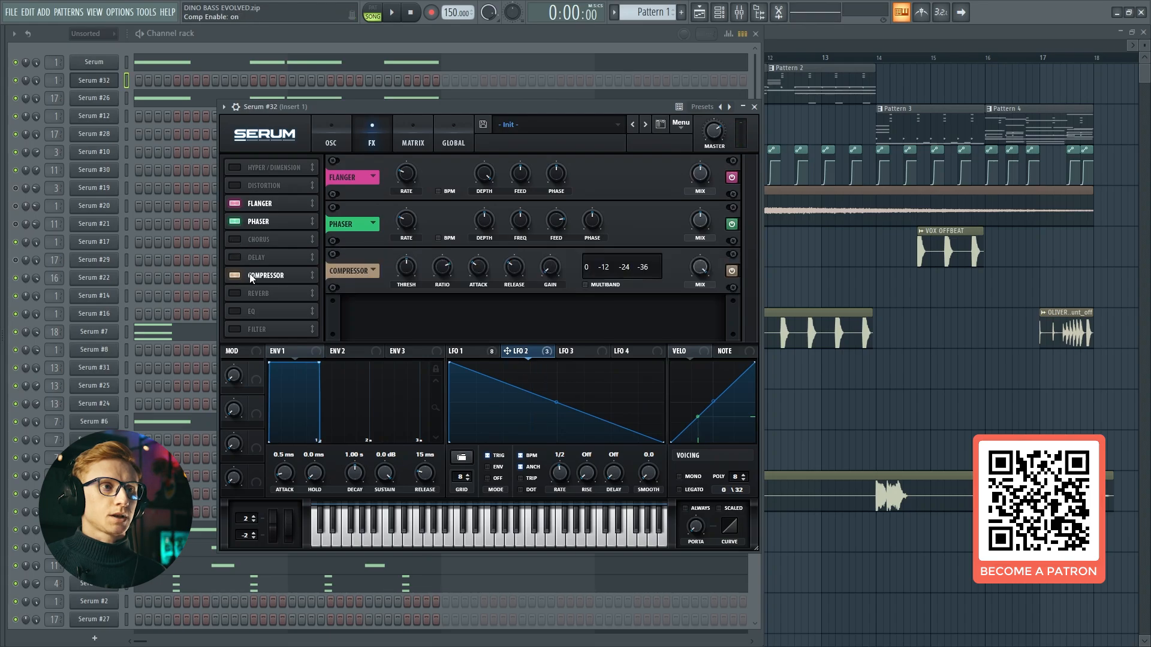
click(596, 286)
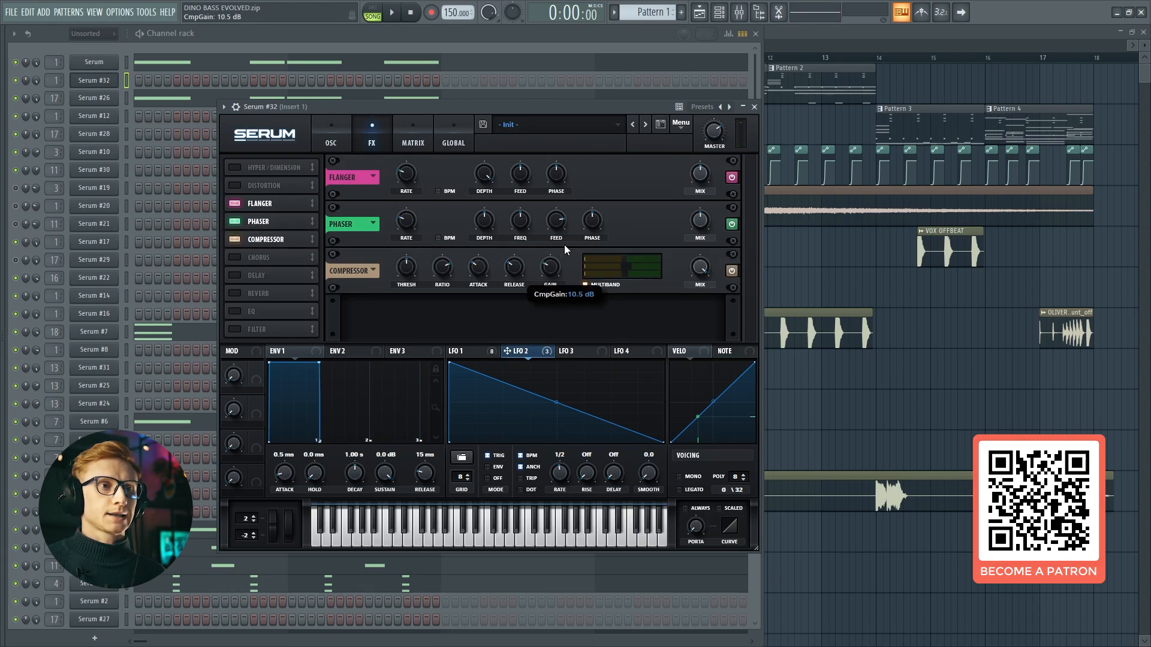
drag(565, 246, 566, 241)
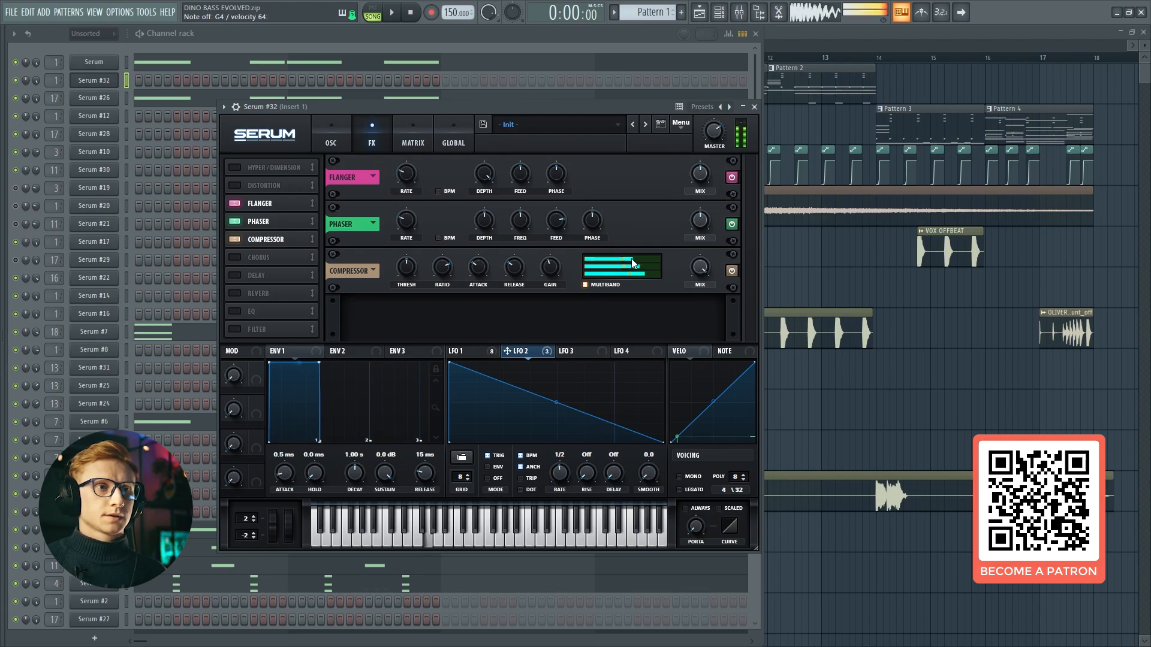
Step: Adjust the multiband compressor's individual band amounts, setting the low band to about 60%
drag(632, 259, 624, 259)
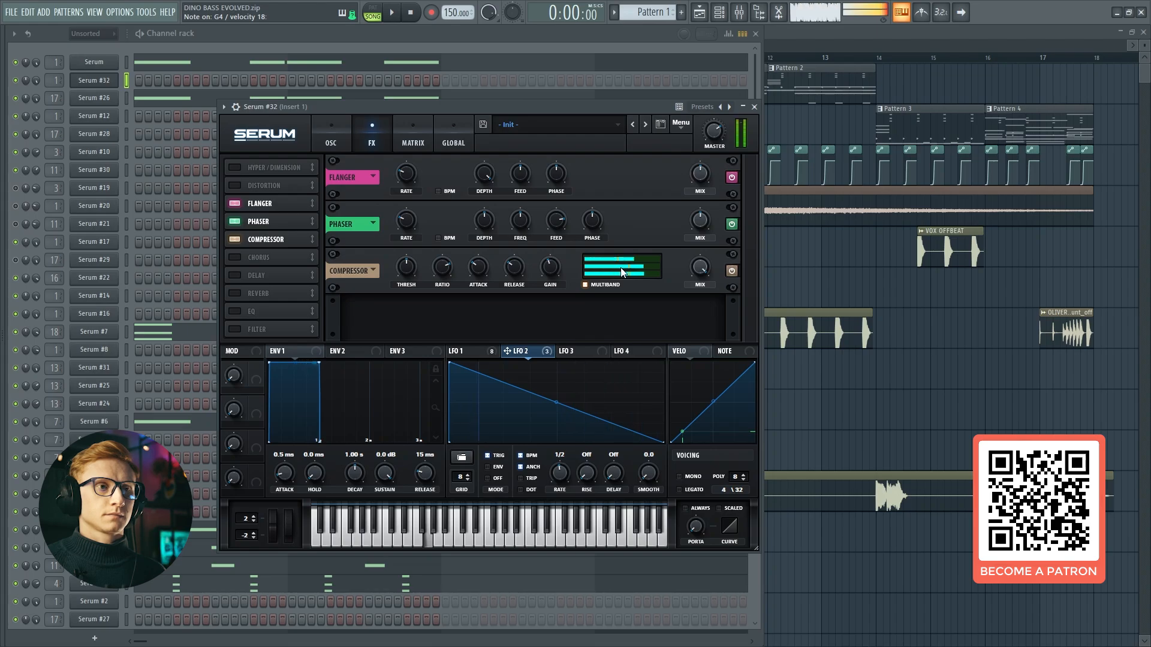
mouse_move(622, 268)
mouse_down()
mouse_move(638, 268)
mouse_move(625, 275)
mouse_up()
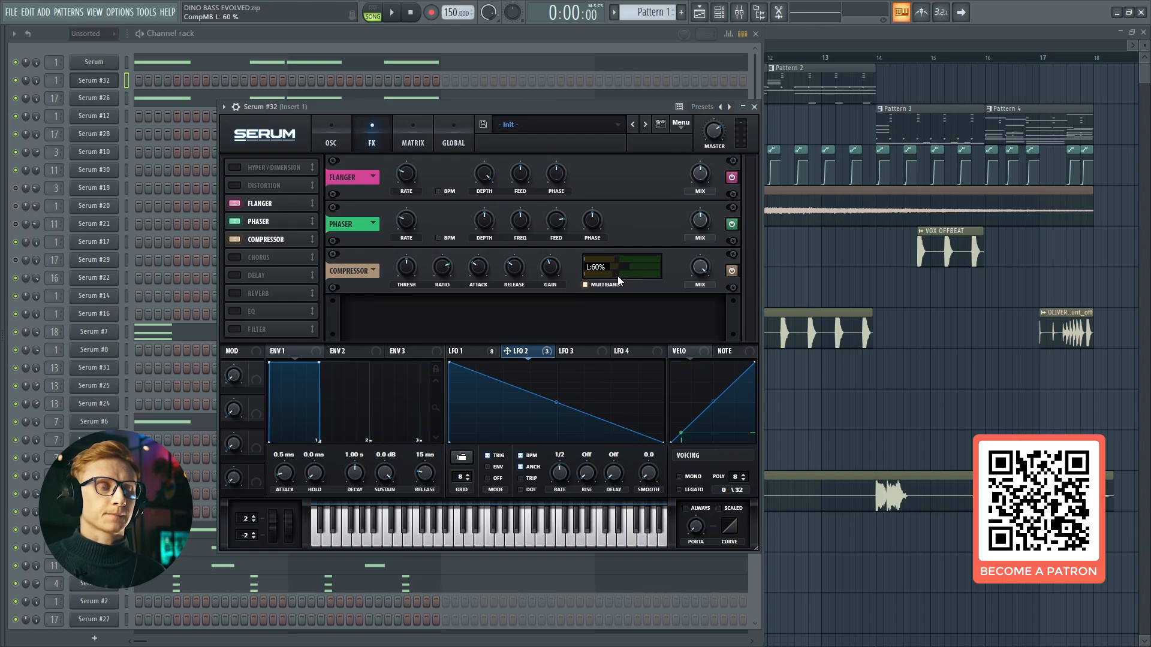
drag(617, 275, 617, 277)
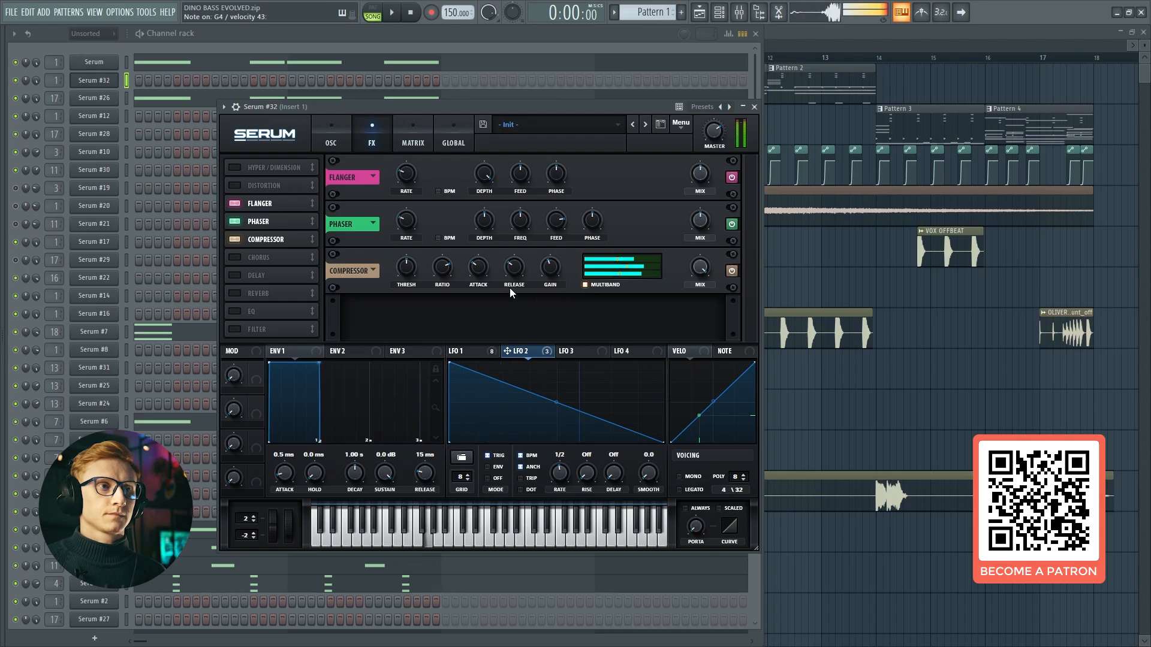
Step: Bypass the Compressor briefly and re-enable it to compare the sound with and without it
click(234, 239)
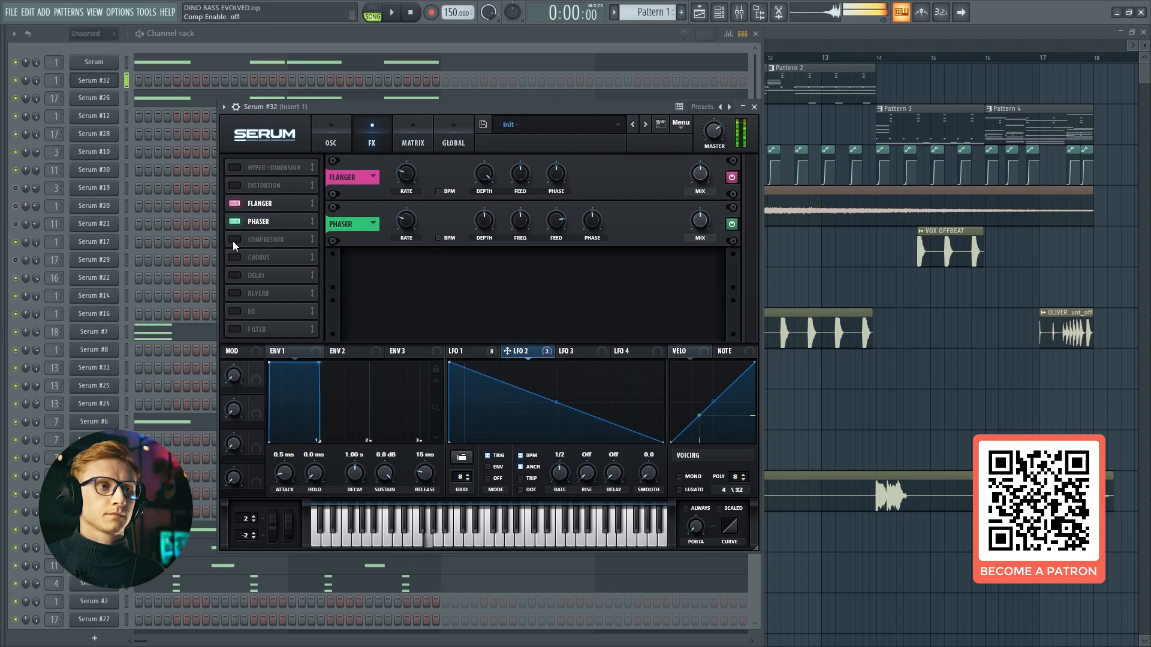
click(234, 240)
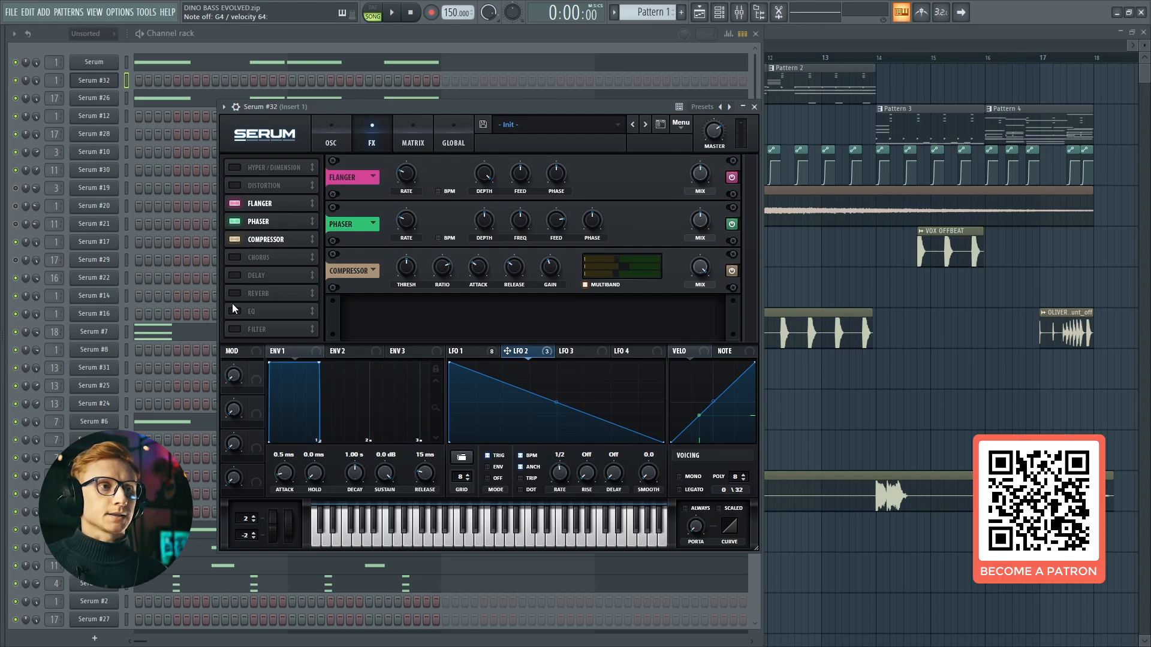
Step: Enable the Delay after the Compressor, turn off its BPM sync, and set the times to 34.25 ms left and 29.42 ms right
click(235, 275)
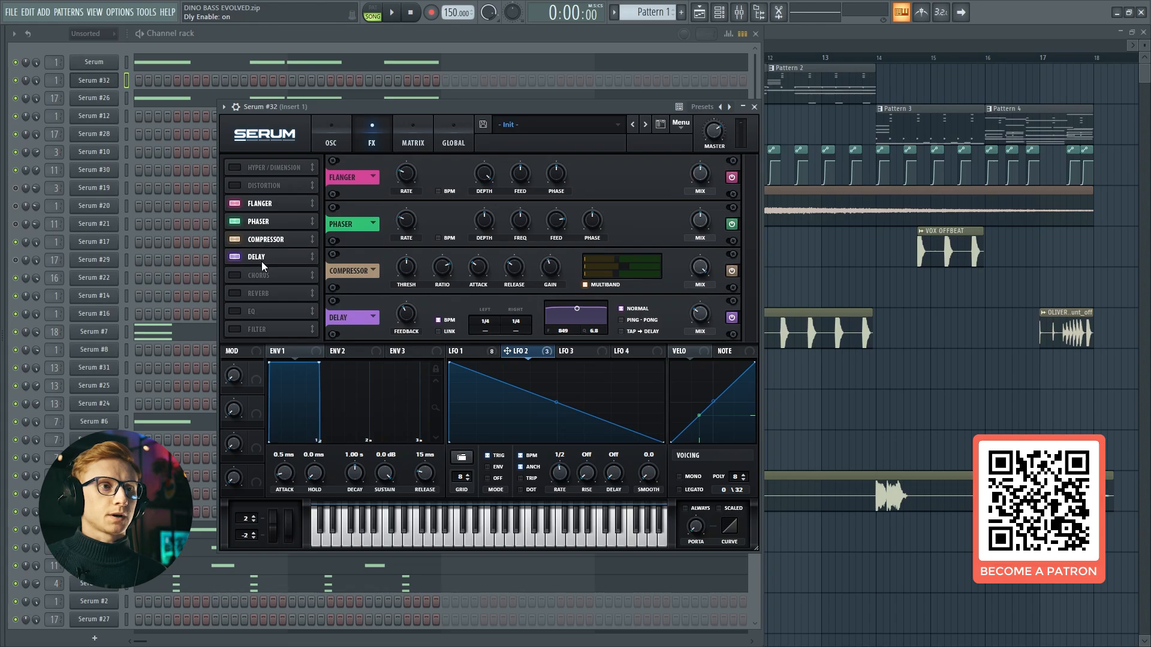
click(436, 322)
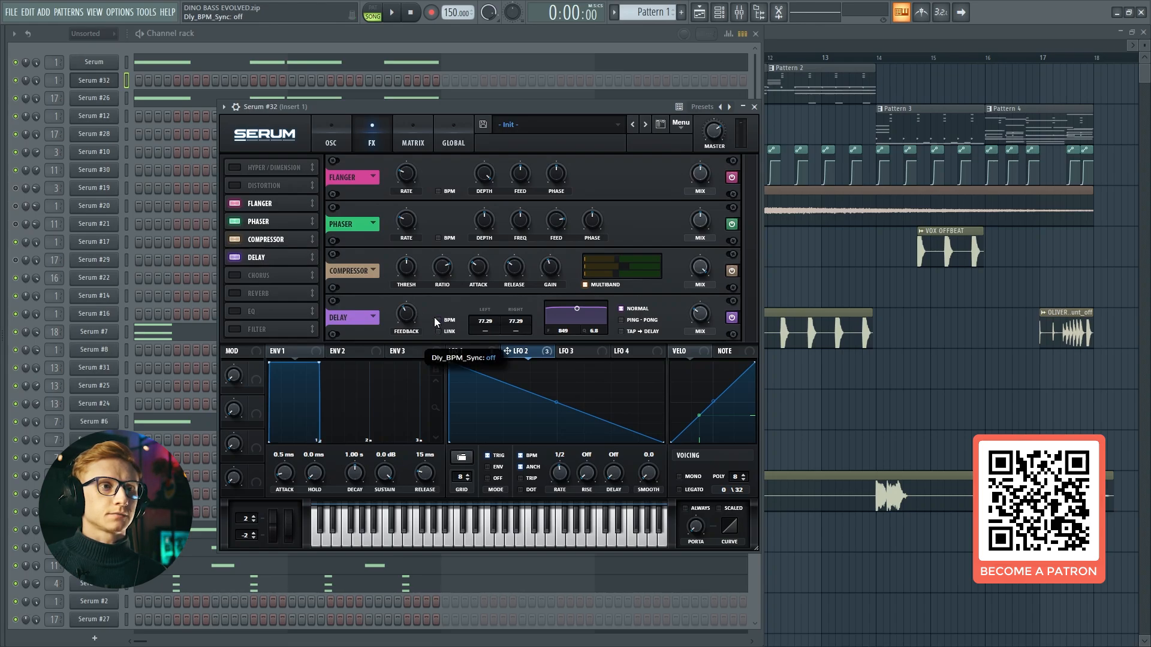
drag(480, 333, 510, 326)
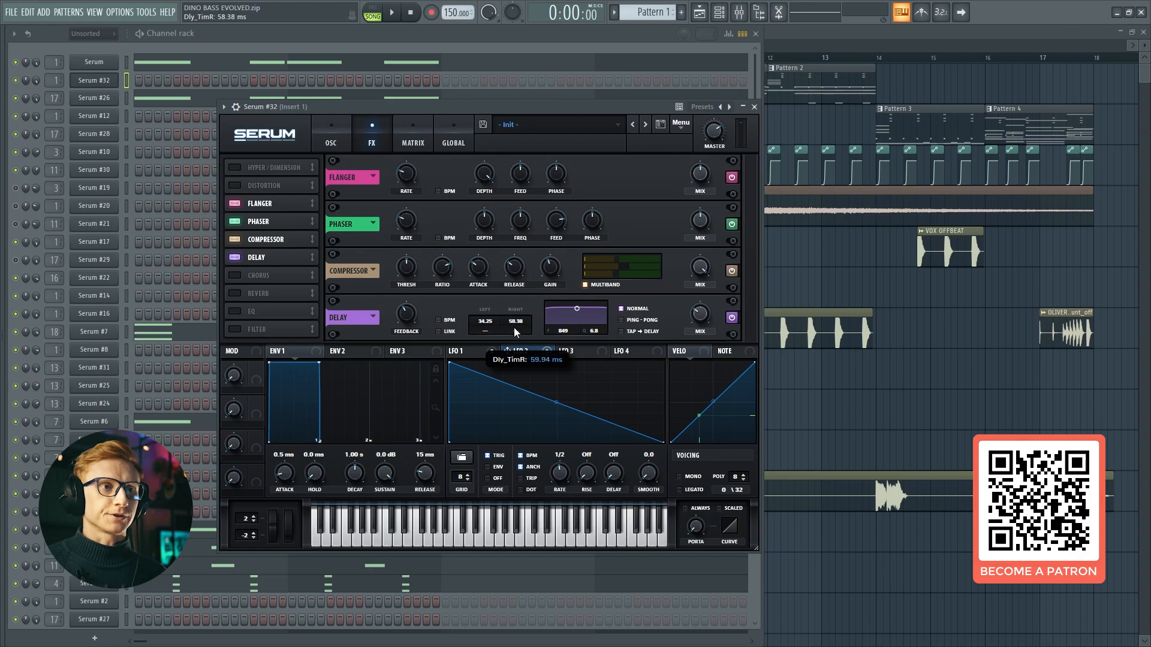
drag(514, 343, 512, 340)
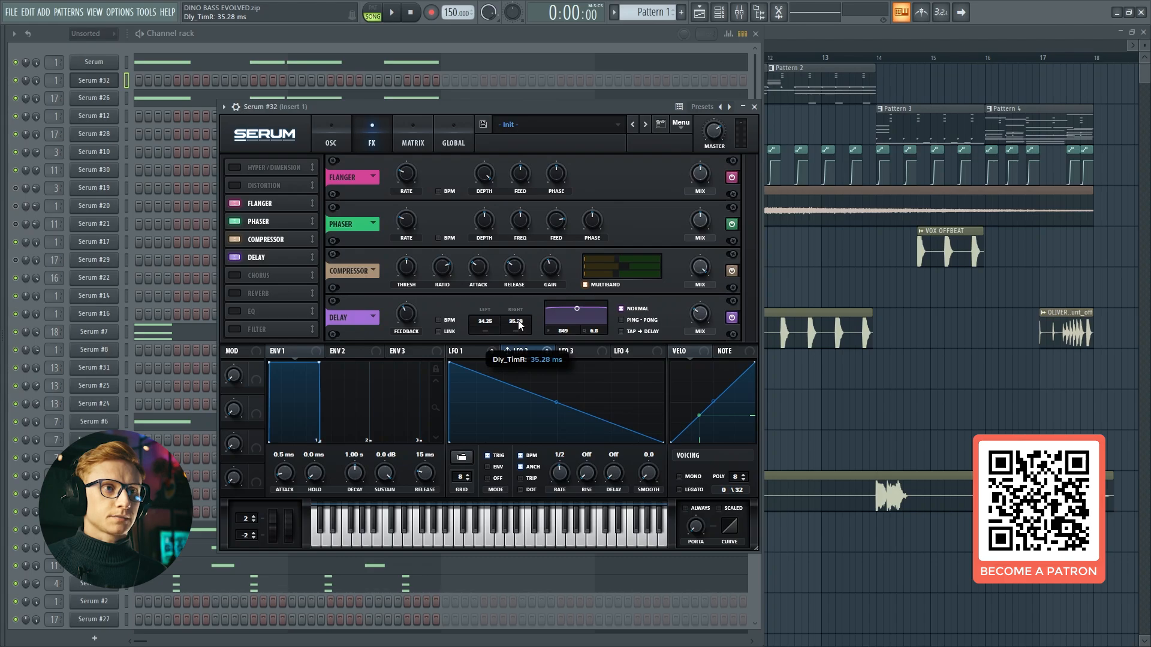
drag(519, 324, 520, 328)
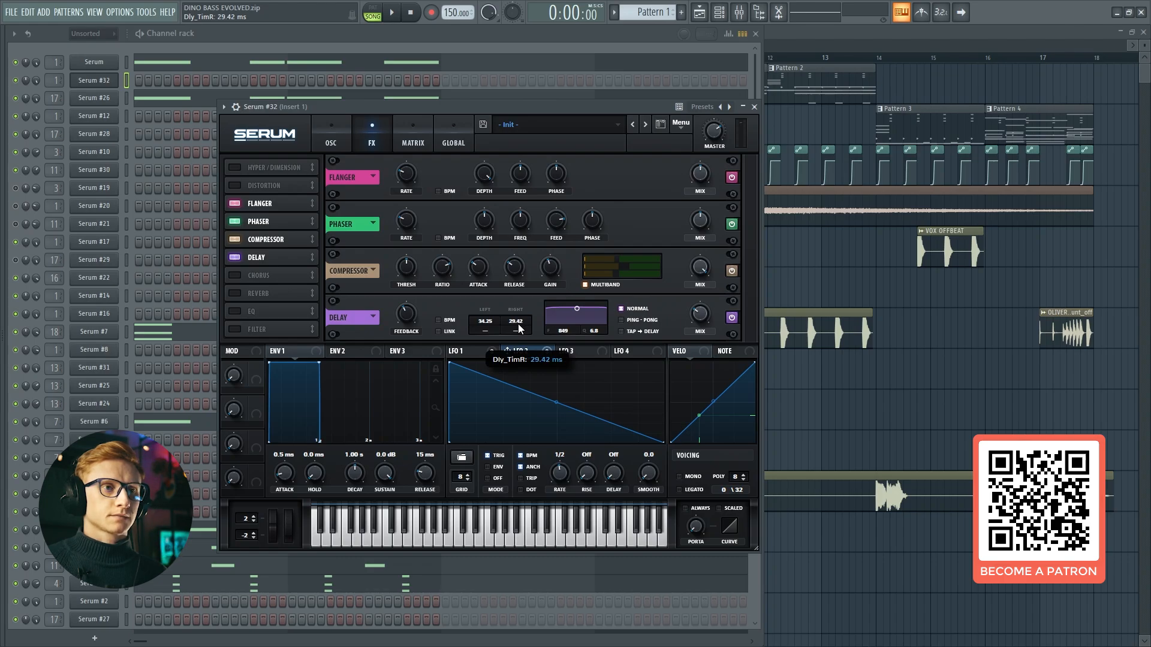
Step: Switch the Delay to ping-pong mode and set its filter frequency to 3000 Hz and bandwidth to 0.8
click(633, 321)
drag(576, 314, 565, 331)
double_click(565, 331)
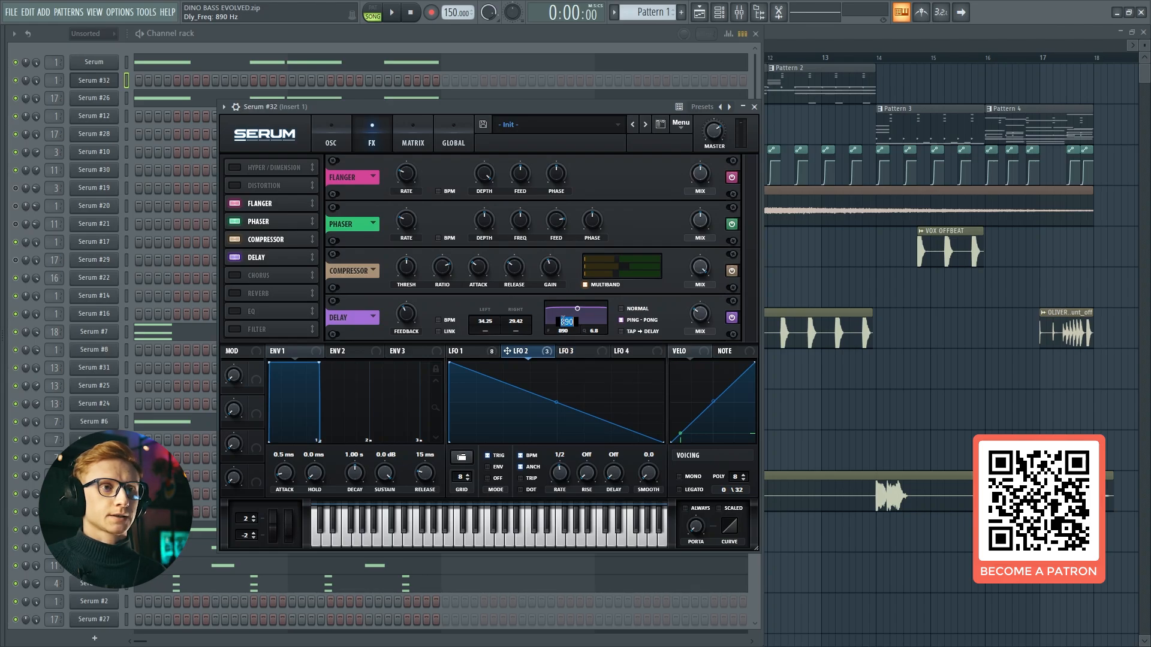
text(3000)
key(Return)
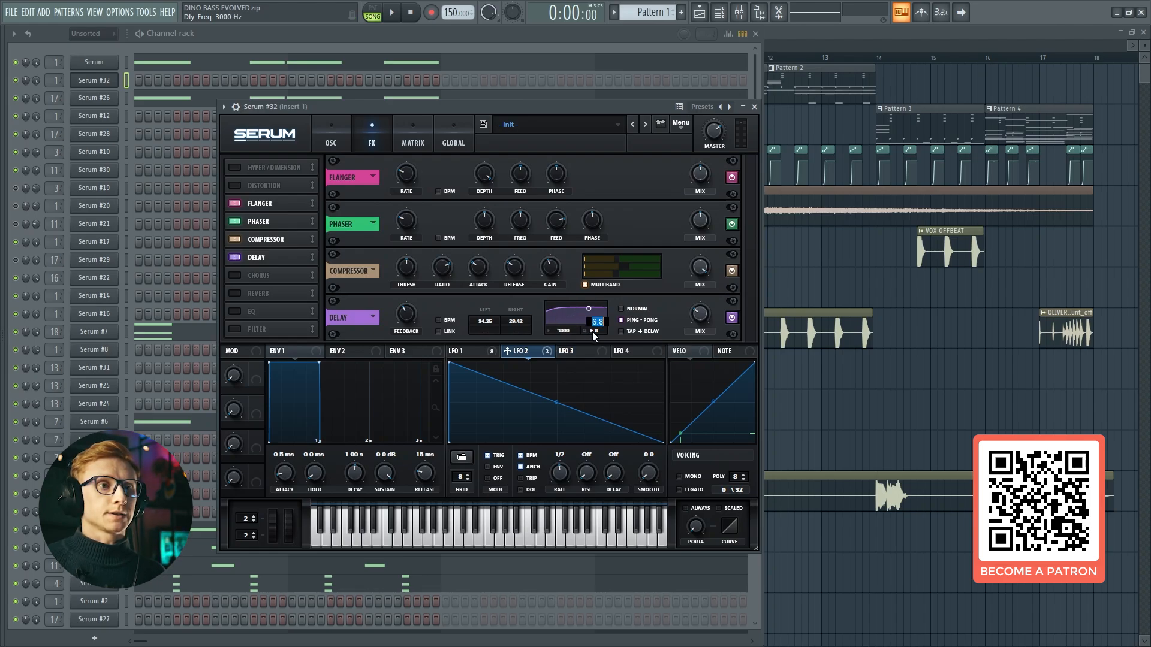
text(0.8)
key(Return)
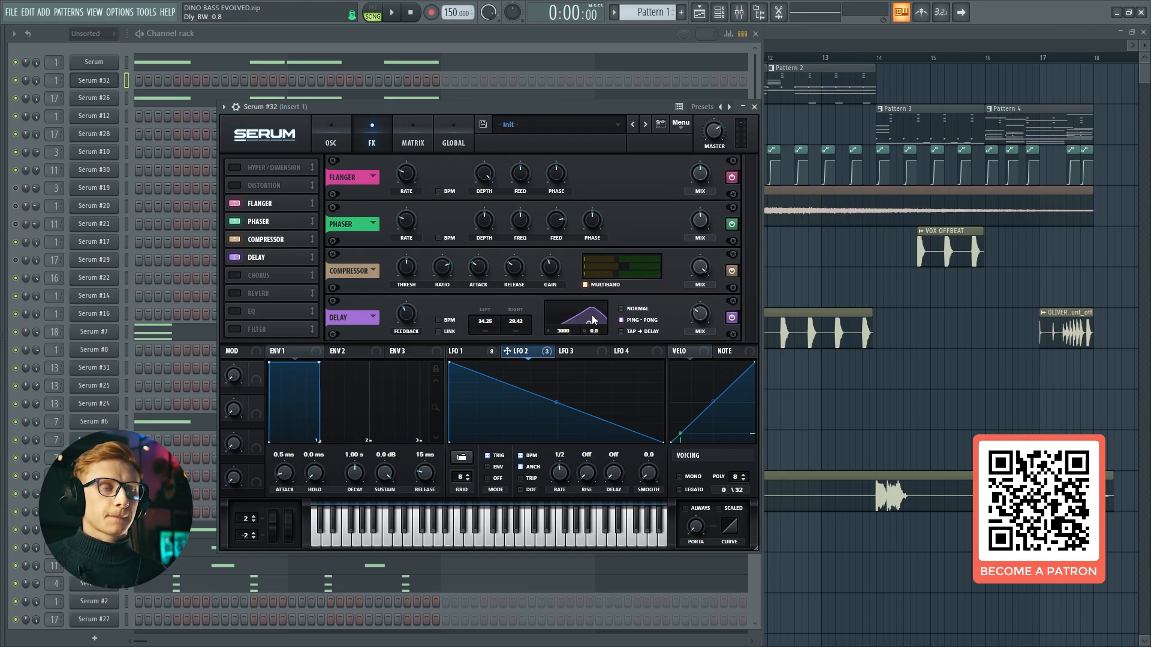
Step: Lower the Delay mix to 16% and compare the sound with the Delay bypassed and enabled
click(700, 313)
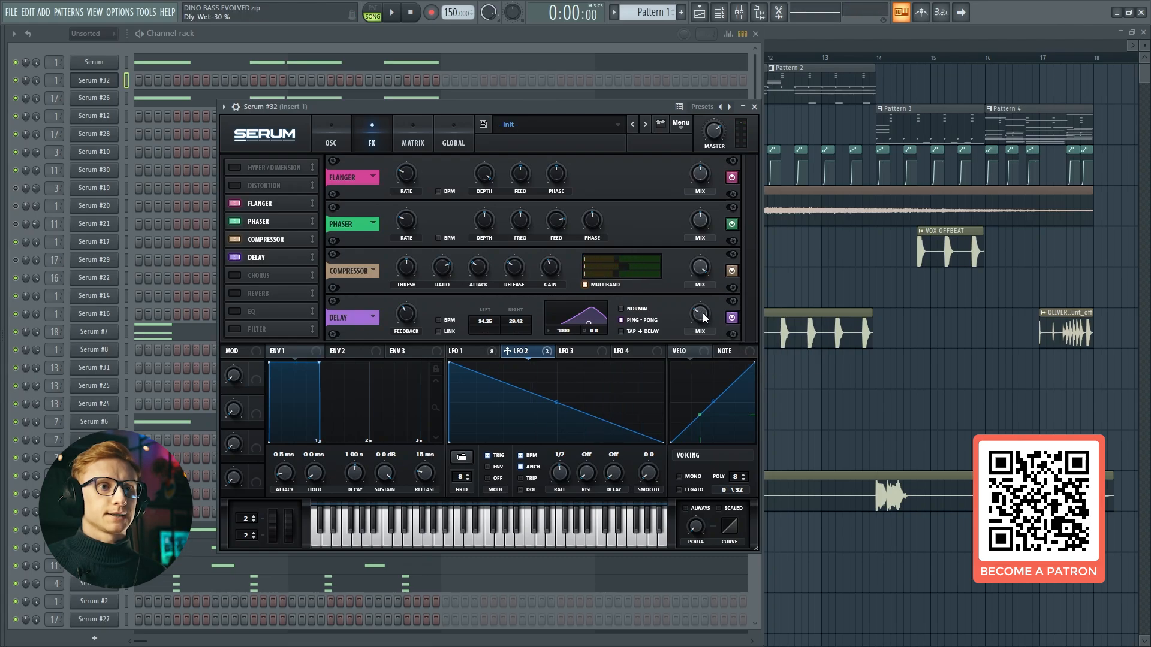
drag(704, 318, 703, 322)
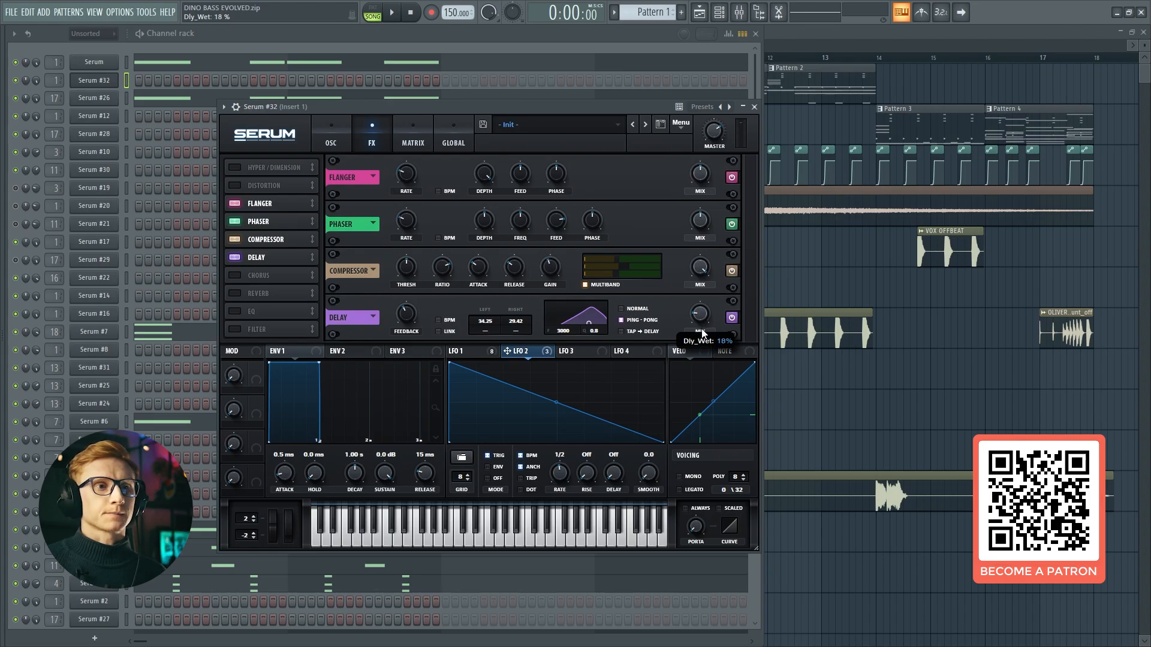
drag(702, 331, 702, 332)
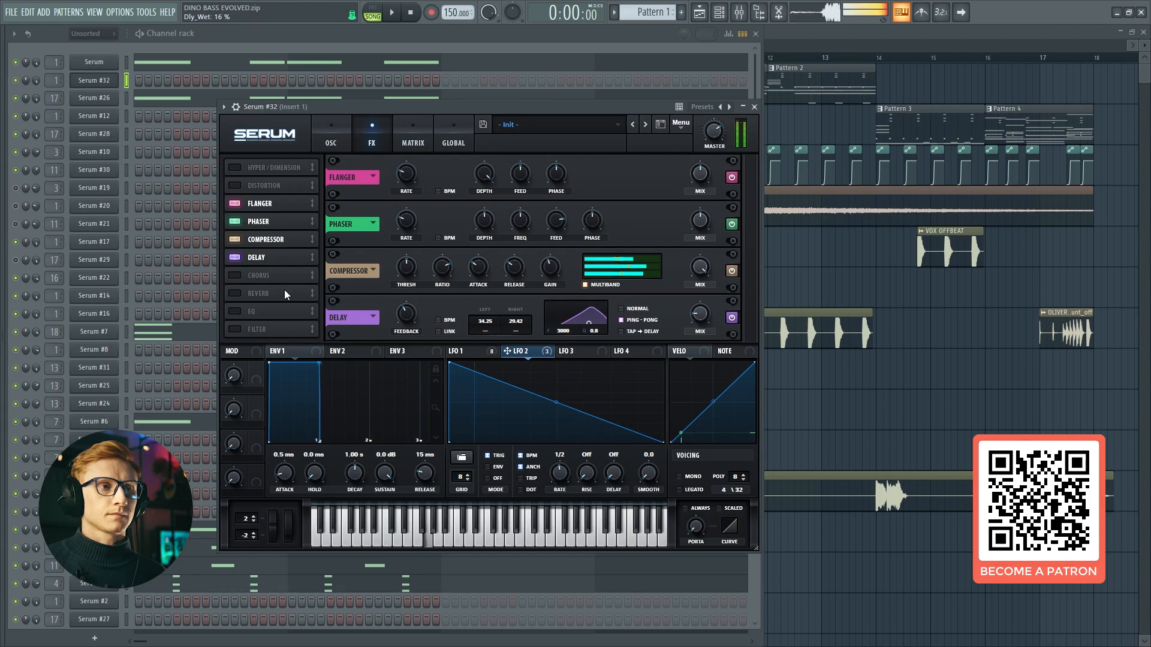
click(239, 259)
click(239, 258)
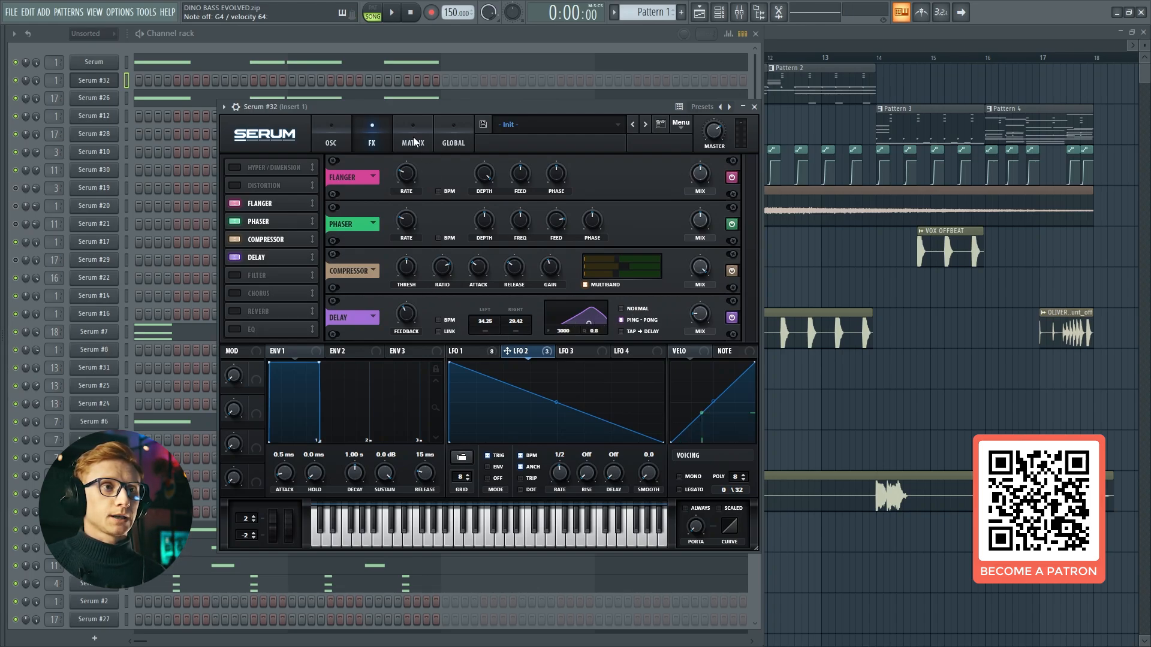
Step: Shape LFO 3 as a steep concave downward curve without the middle peak, in Trig mode at a 1/2 rate
click(414, 141)
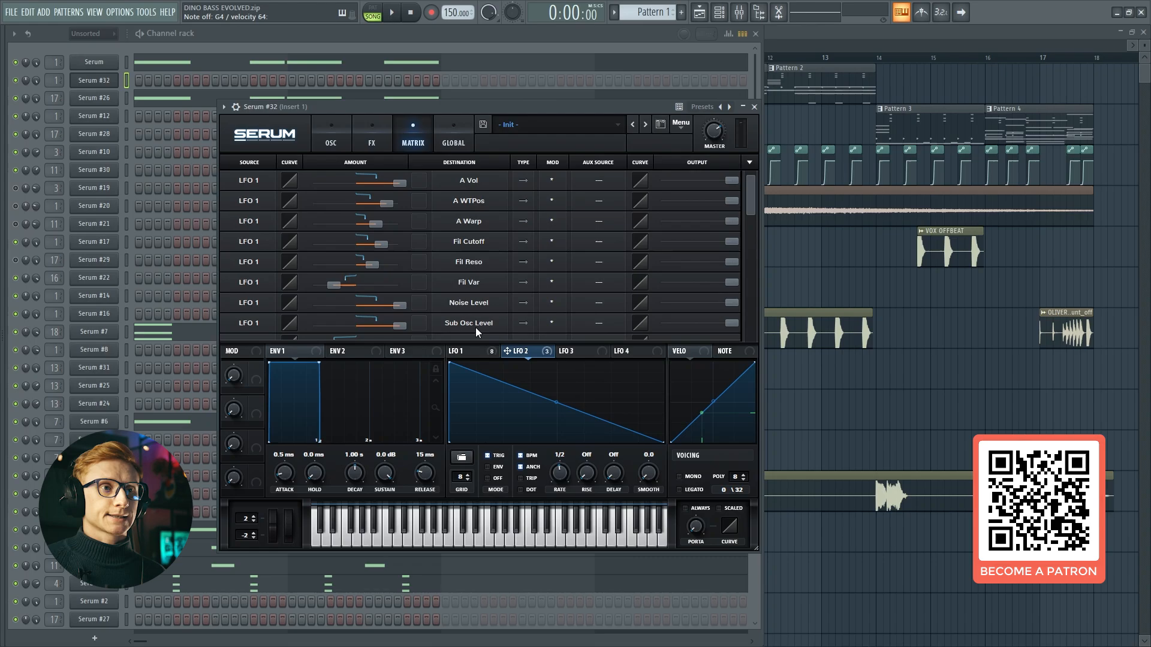
click(575, 352)
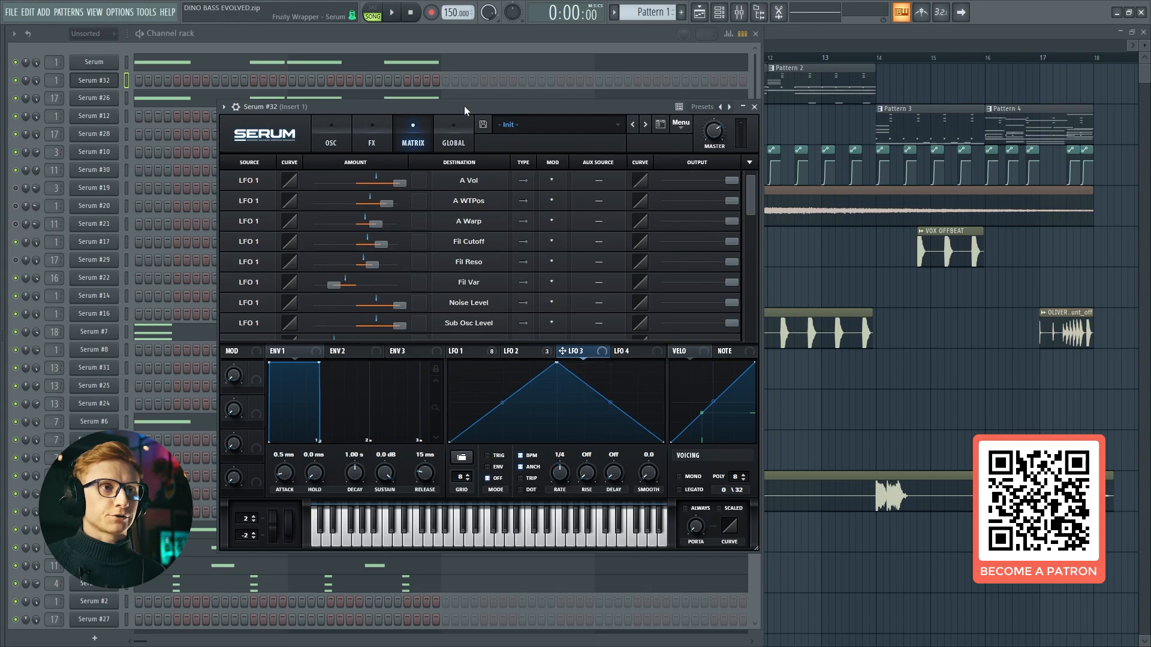
double_click(556, 365)
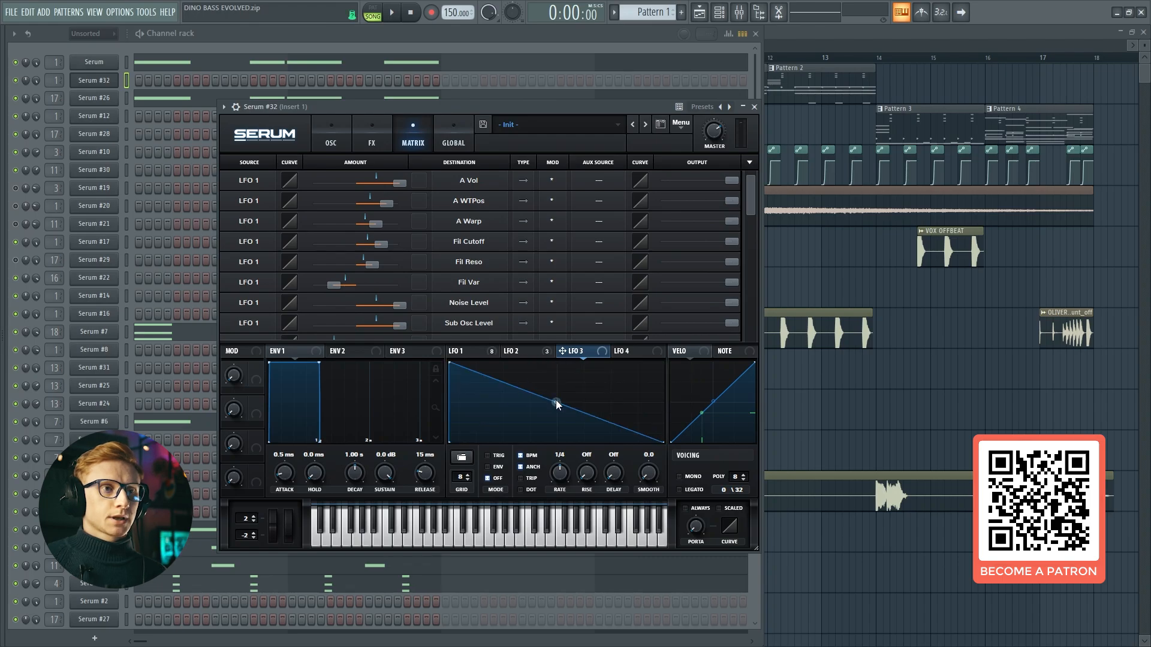
drag(556, 402, 555, 418)
click(488, 456)
drag(557, 471, 557, 484)
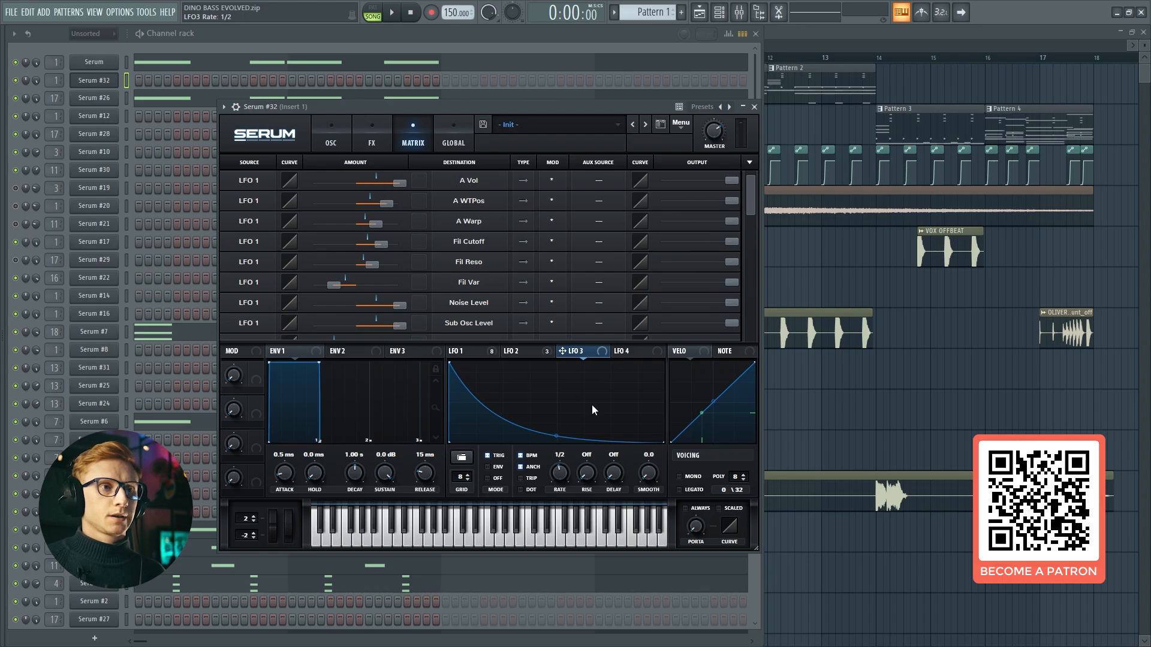
Step: Assign LFO 3 to the master tuning in the first free modulation matrix row and adjust its modulation amount slightly
scroll(452, 293, down, 6)
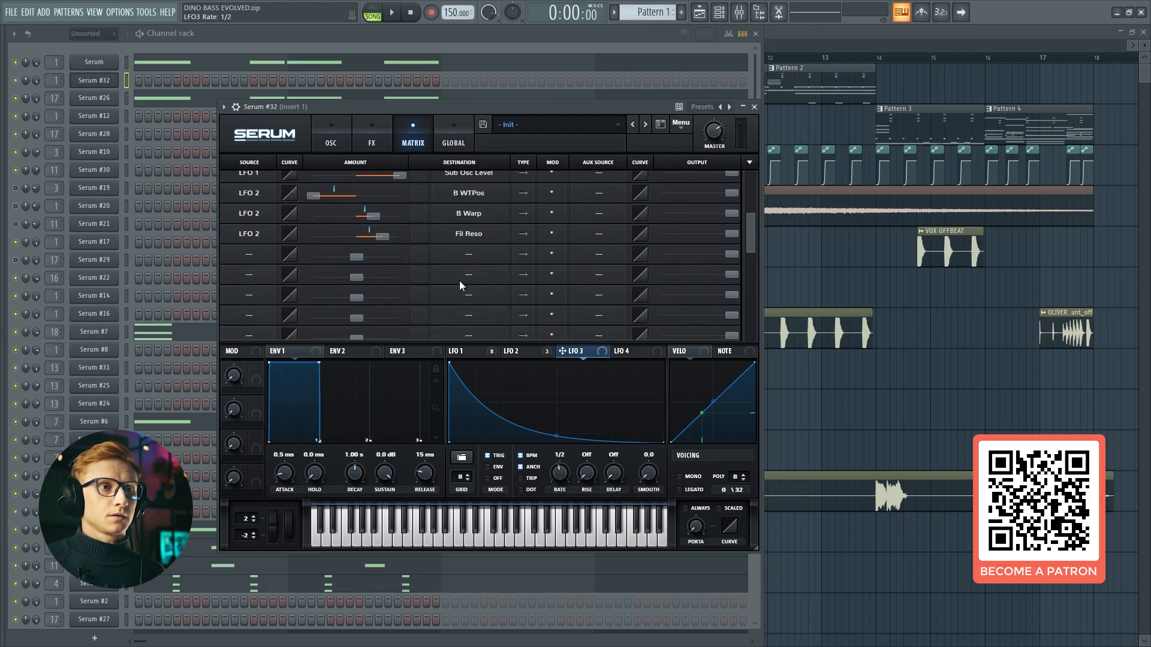
click(470, 254)
mouse_move(512, 368)
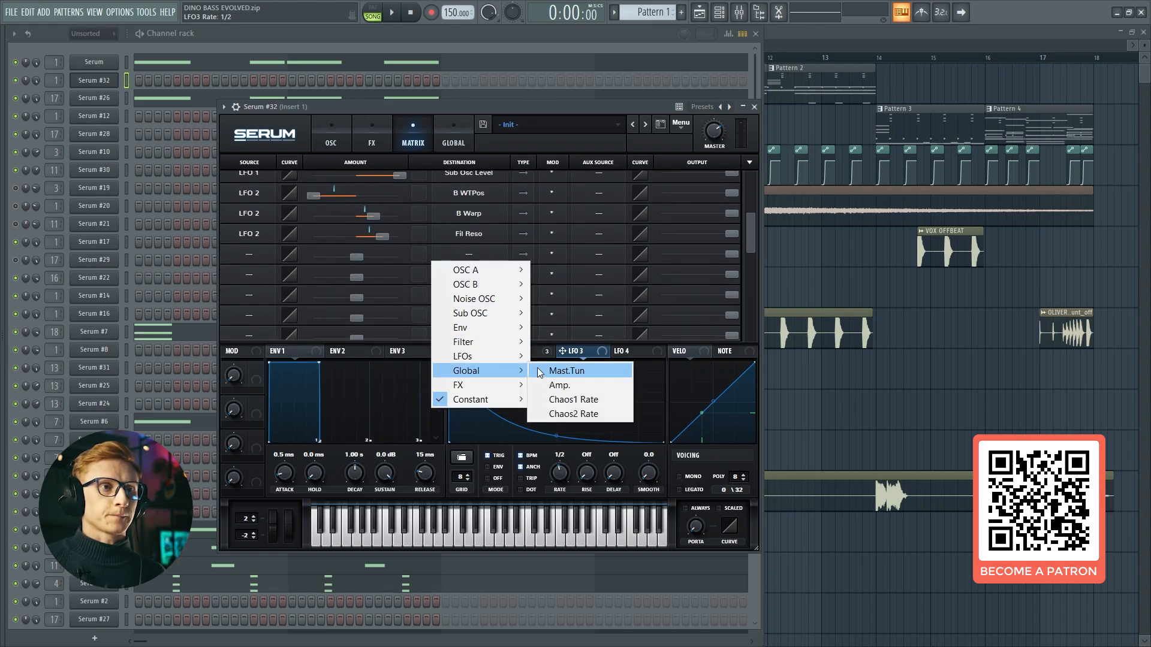
click(548, 370)
click(258, 255)
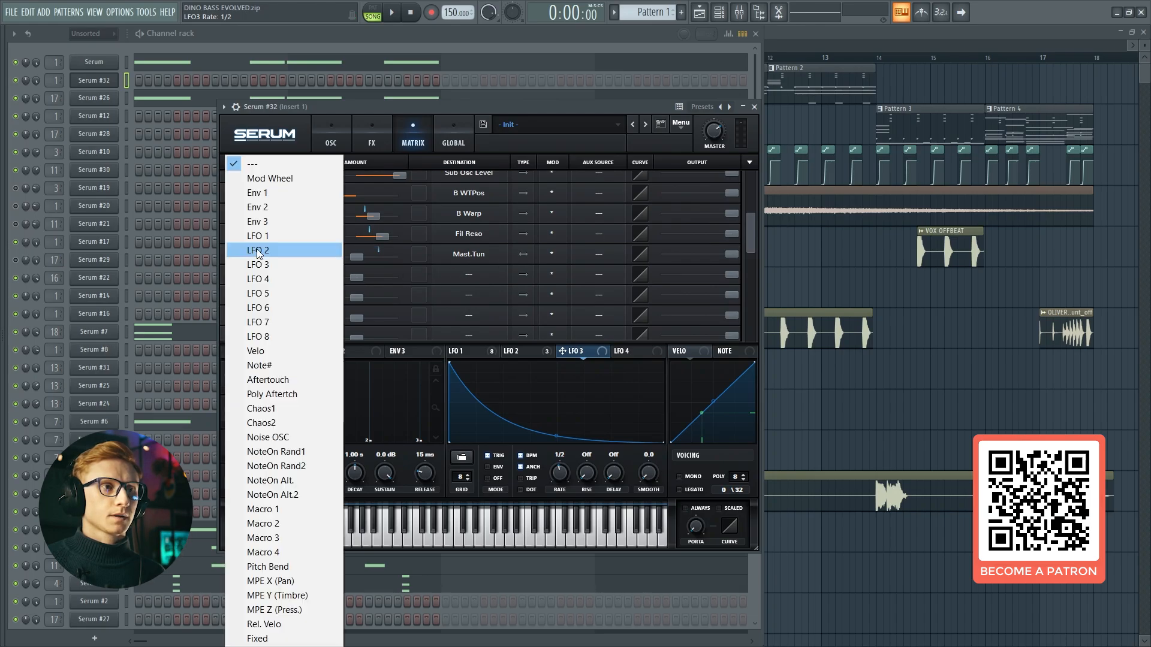
click(258, 250)
click(470, 256)
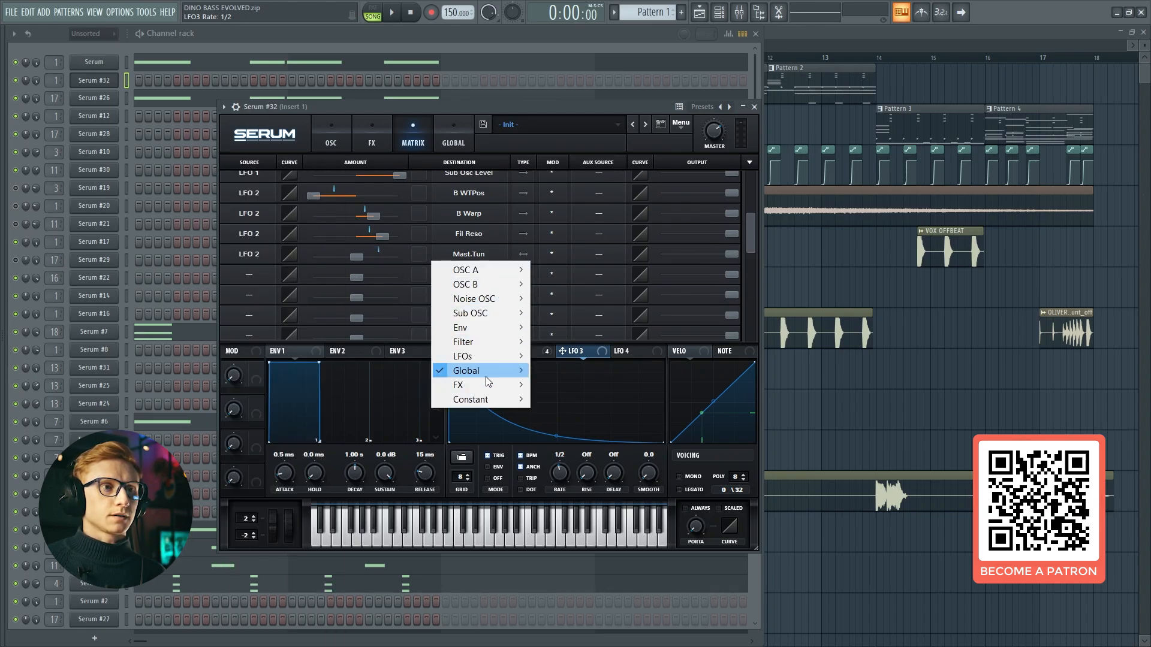
mouse_move(491, 372)
click(566, 373)
click(258, 257)
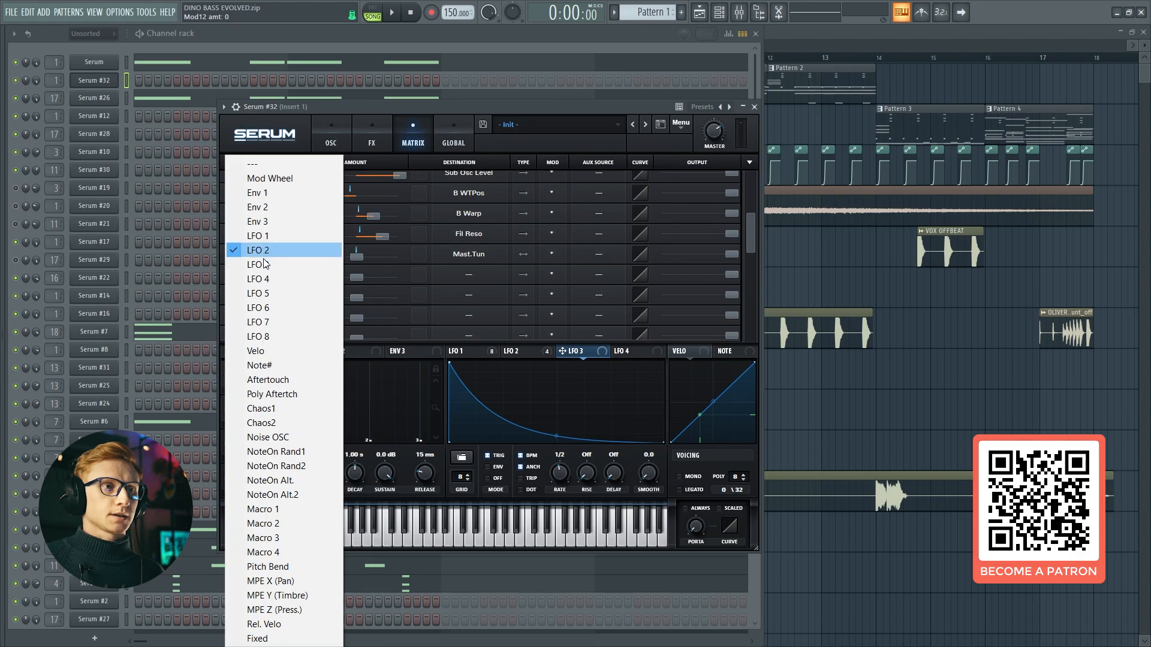
click(264, 266)
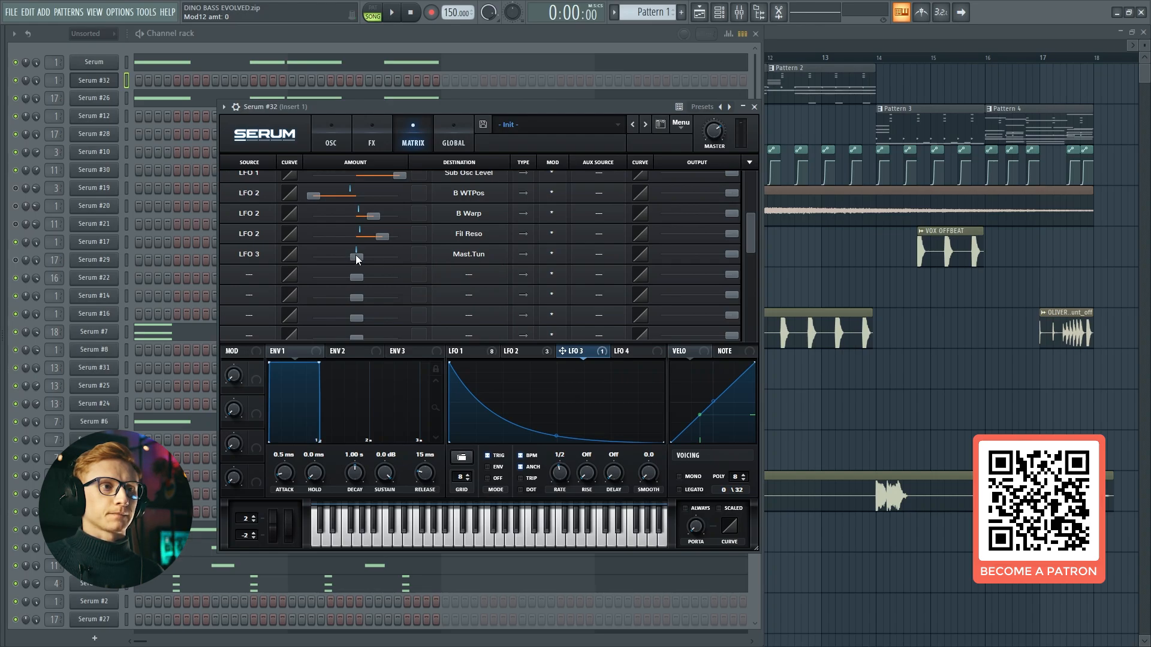
drag(355, 254, 358, 255)
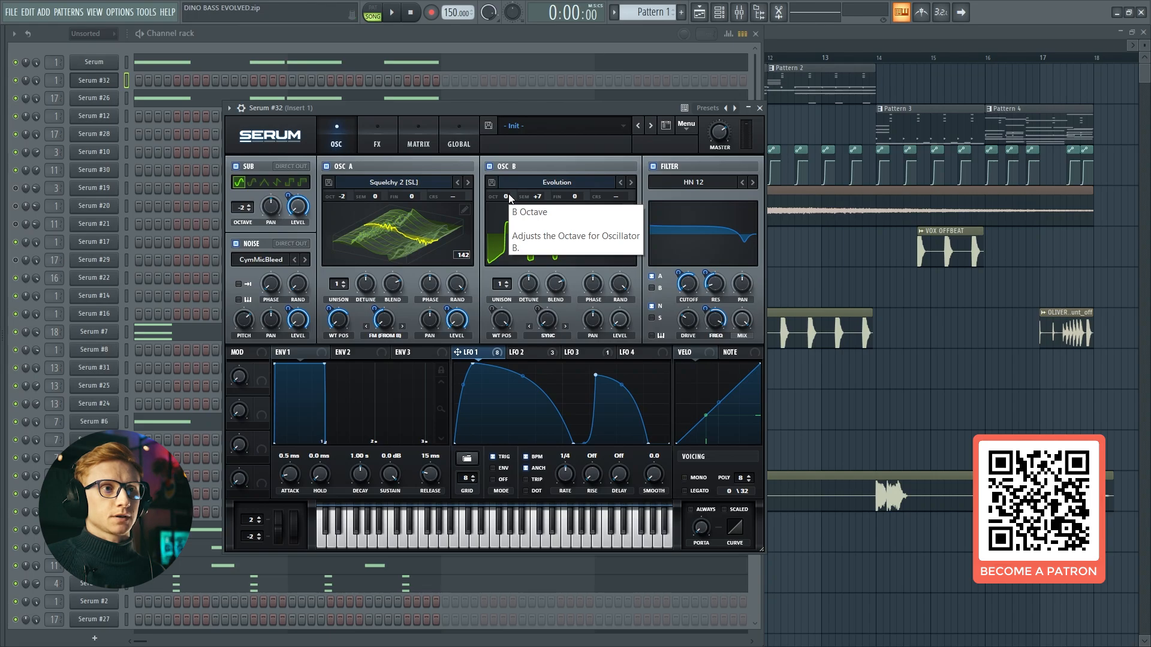
Step: Try different octave and semitone offsets on oscillator B, ending at +1 octave and +7 semitones
click(506, 202)
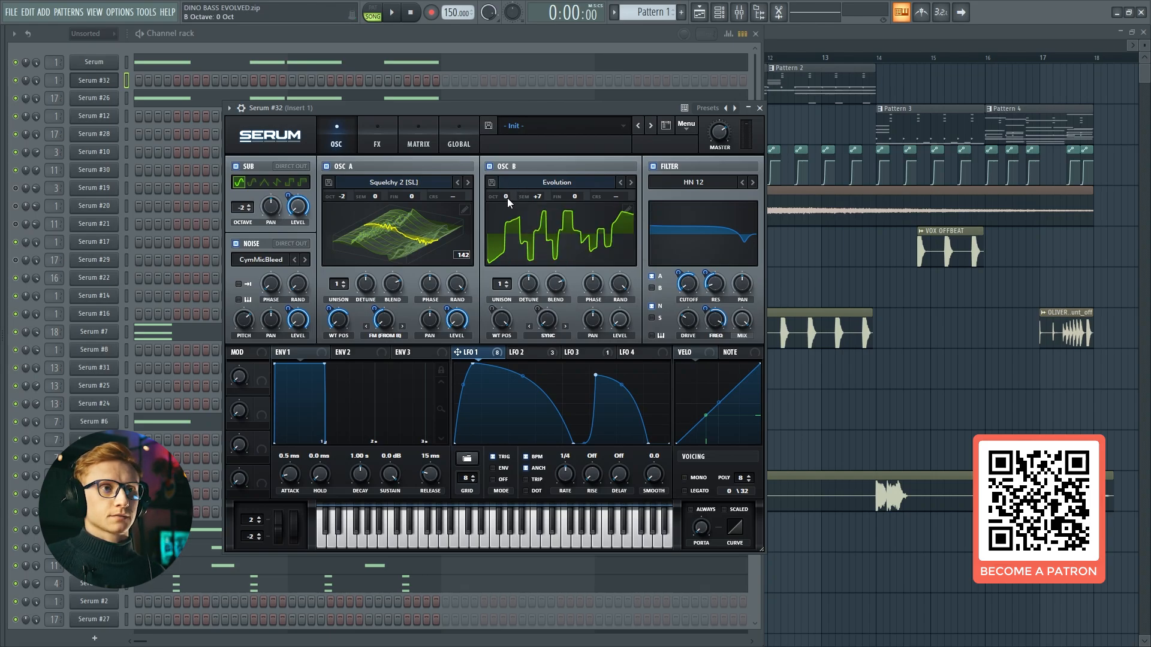
drag(507, 198, 537, 241)
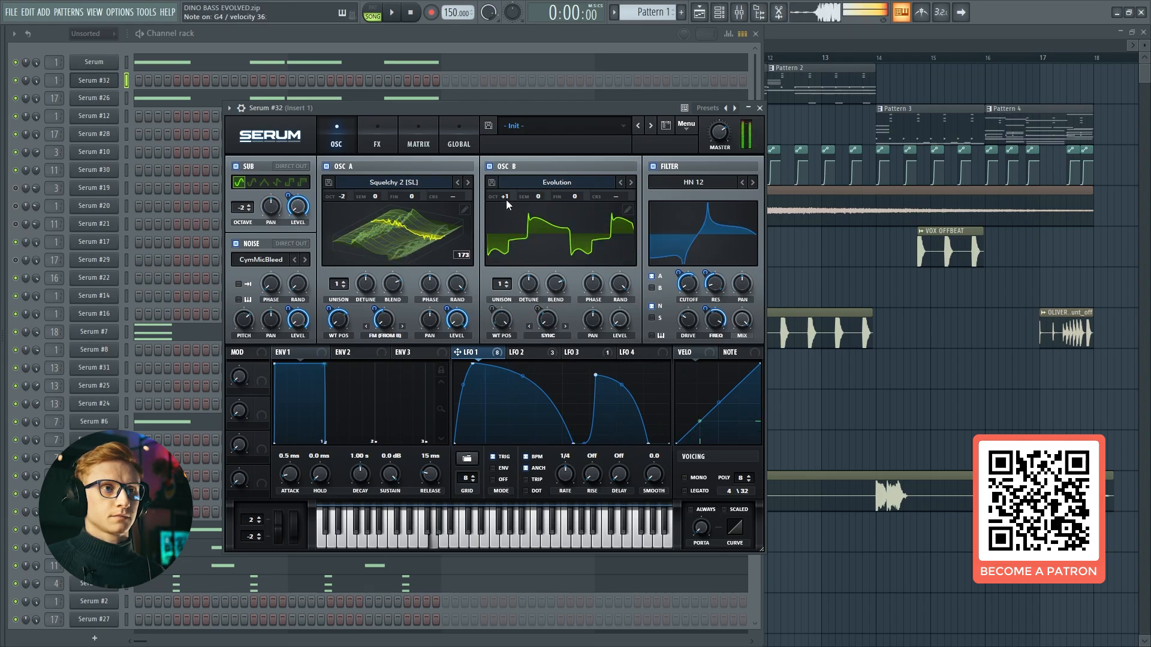
drag(506, 199, 548, 173)
drag(548, 313, 555, 301)
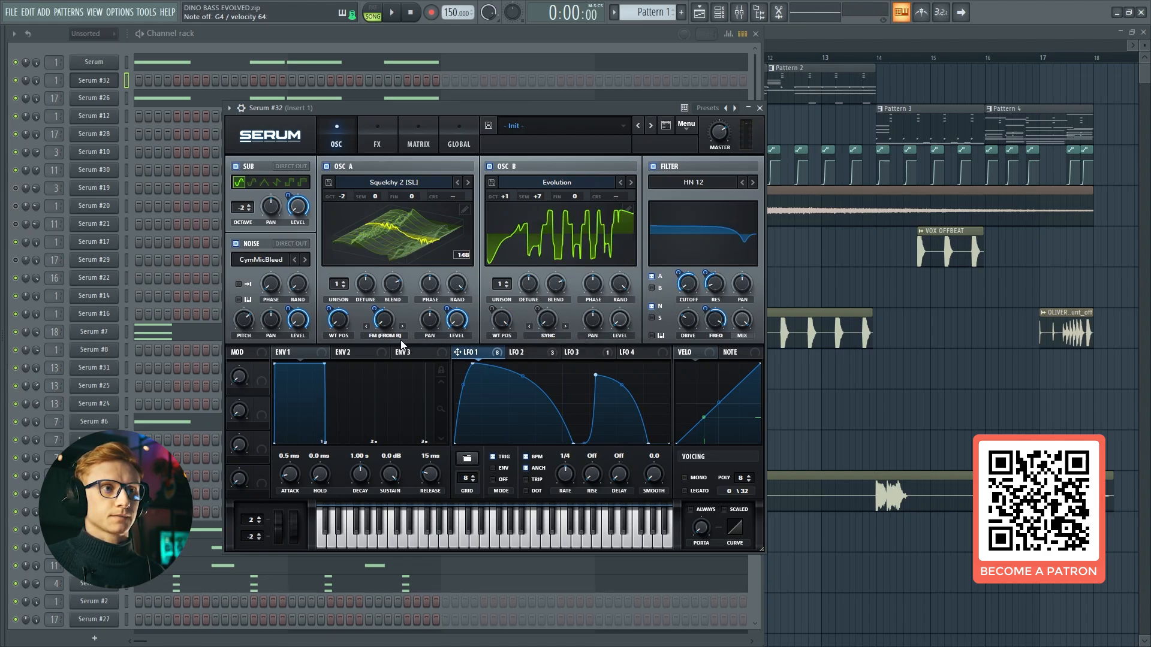
Step: Vary oscillator A's FM (from B) amount, return it to 0%, and try another octave on oscillator B
drag(400, 340, 395, 304)
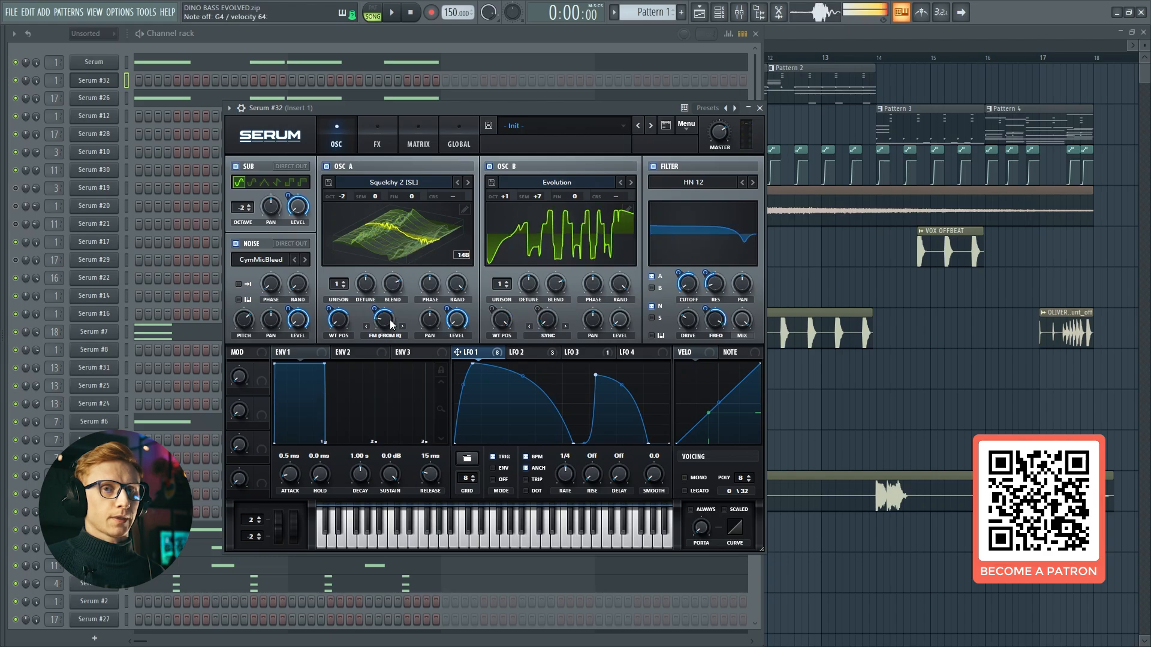
drag(388, 324, 383, 358)
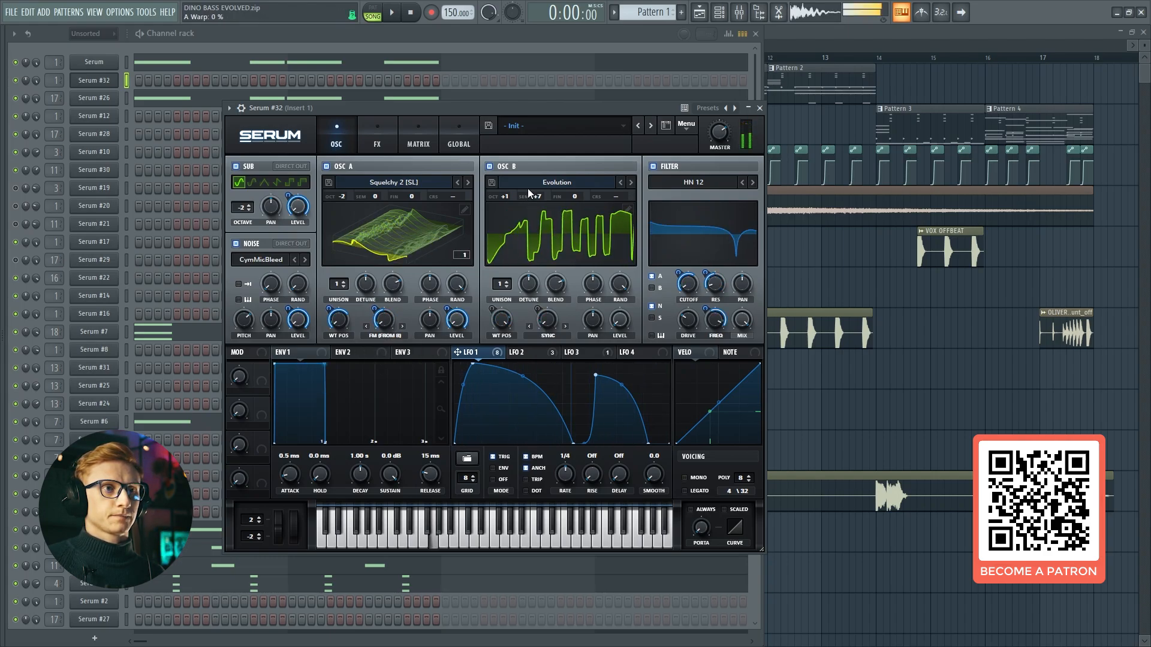
drag(505, 198, 497, 217)
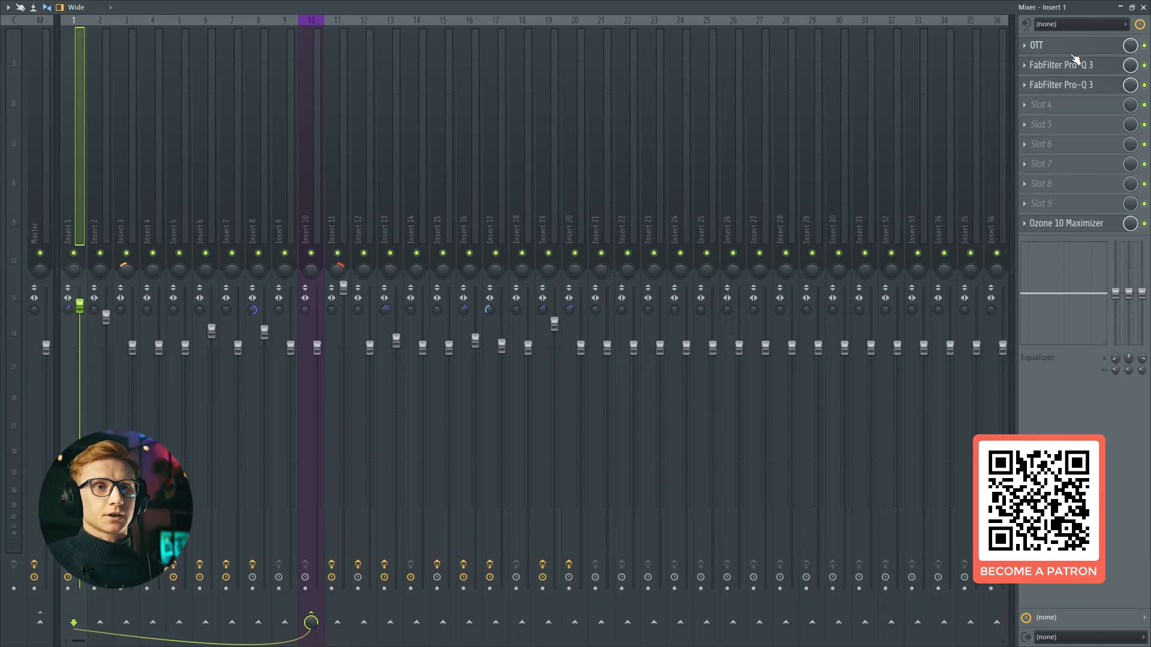
Step: Inspect the OTT compressor's settings on mixer Insert 1, close it, and return to the mixer's effect chain
click(1142, 8)
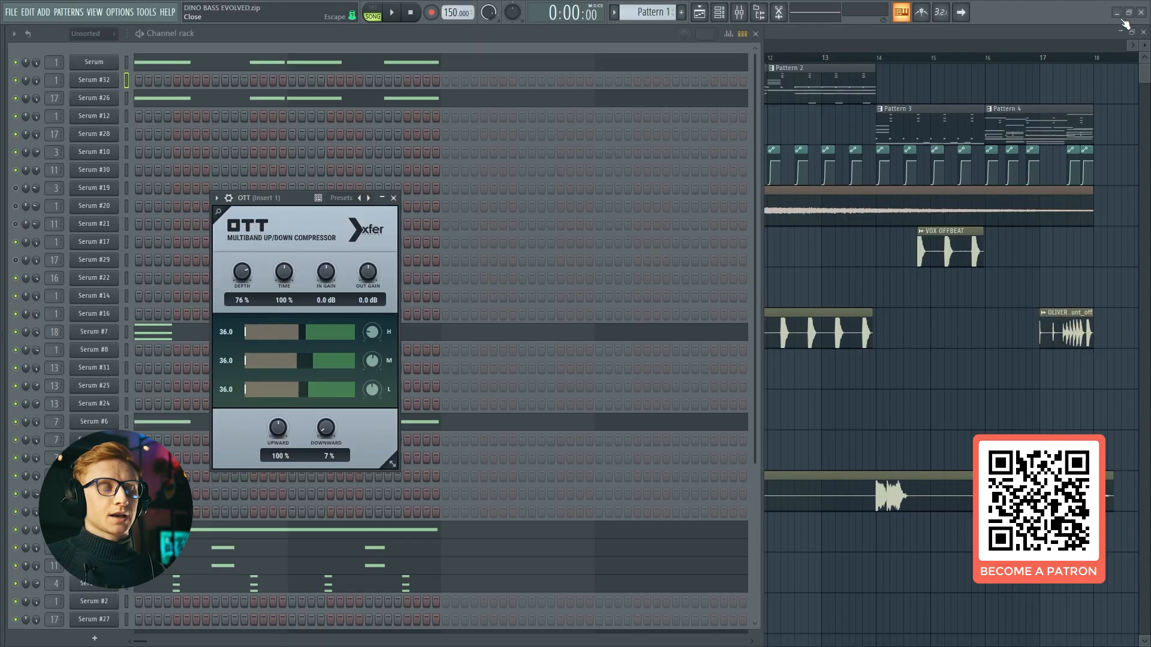
drag(310, 194, 436, 134)
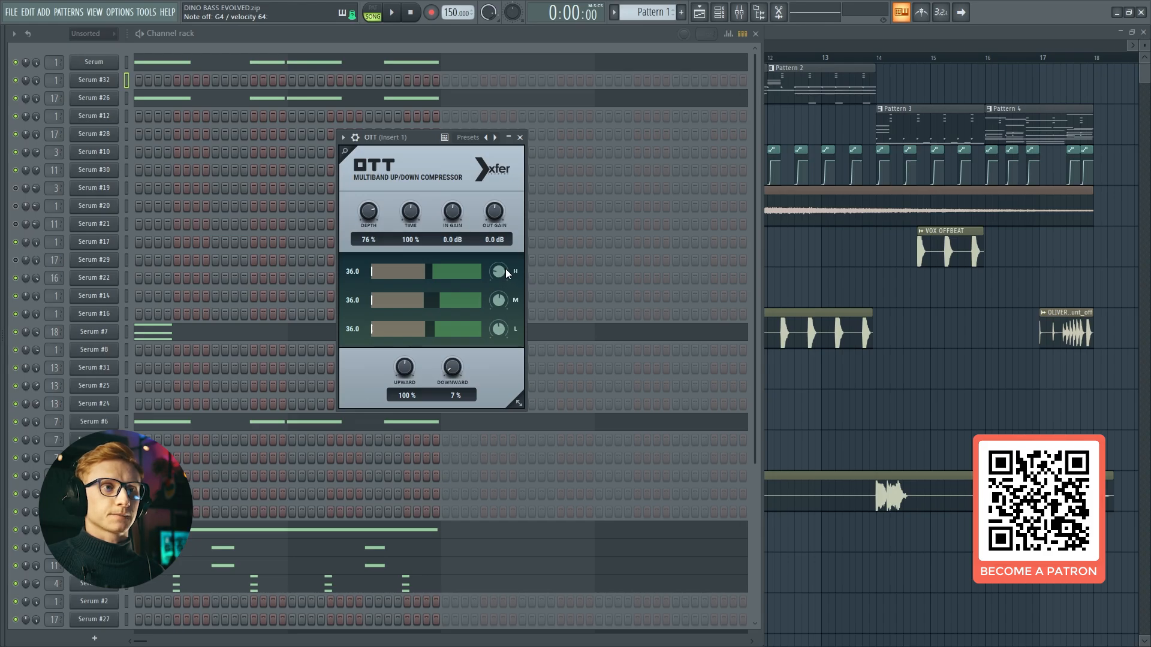
click(520, 137)
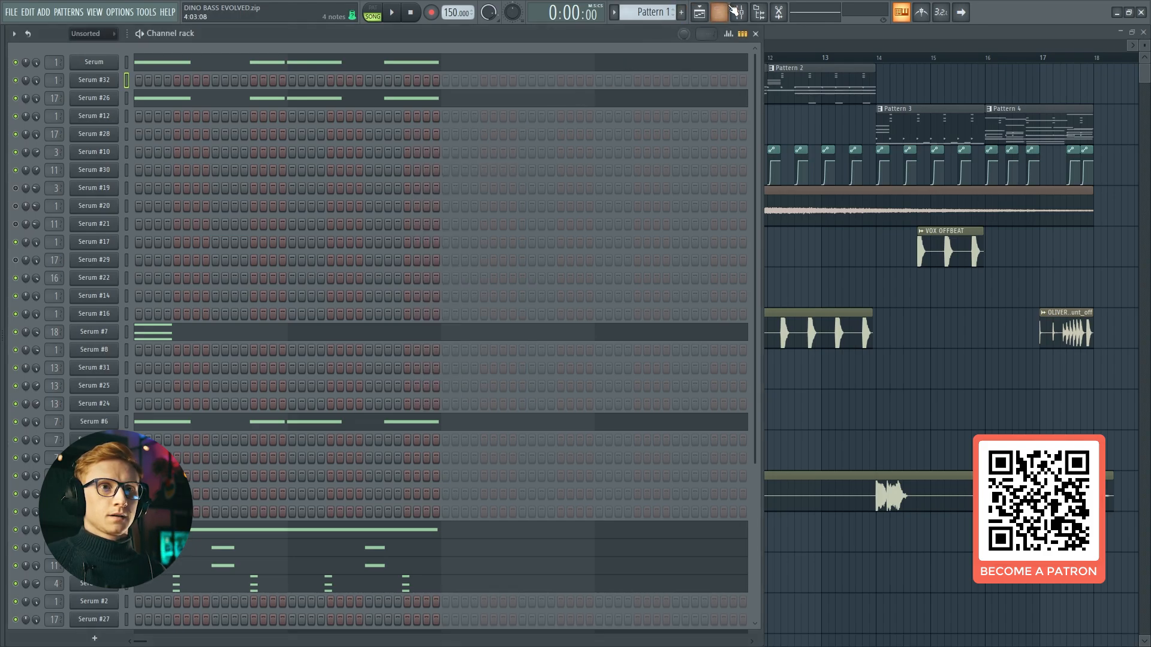
key(F9)
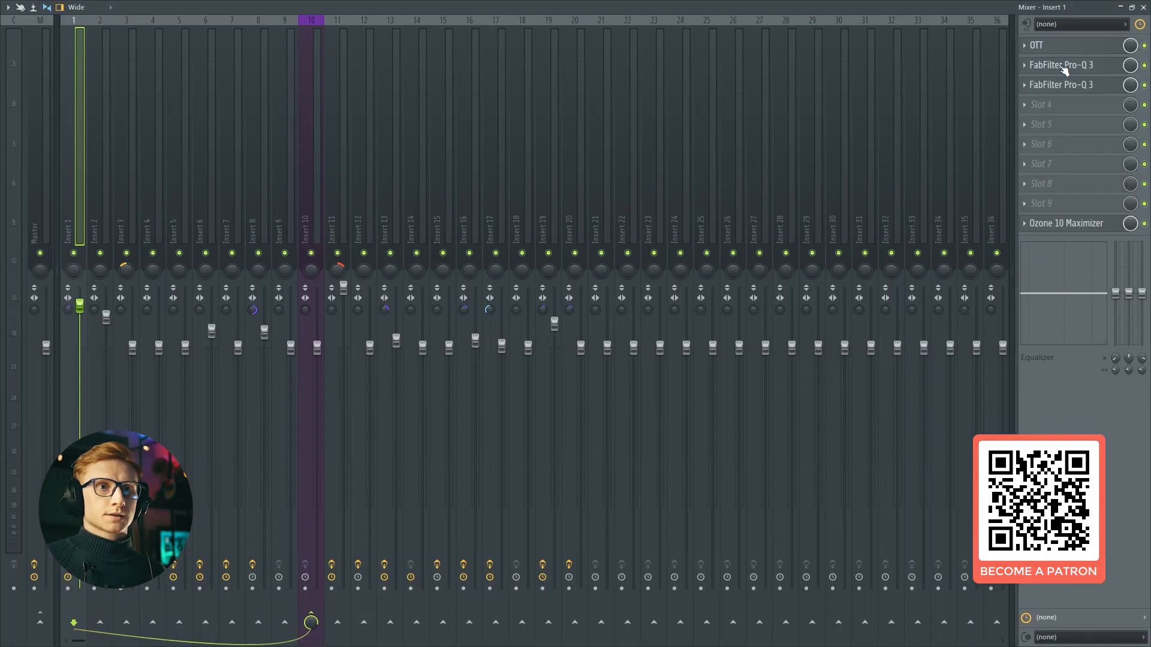
Step: Inspect the first FabFilter Pro-Q 3 on Insert 1, including its bell band, close it, and return to the mixer
click(1144, 7)
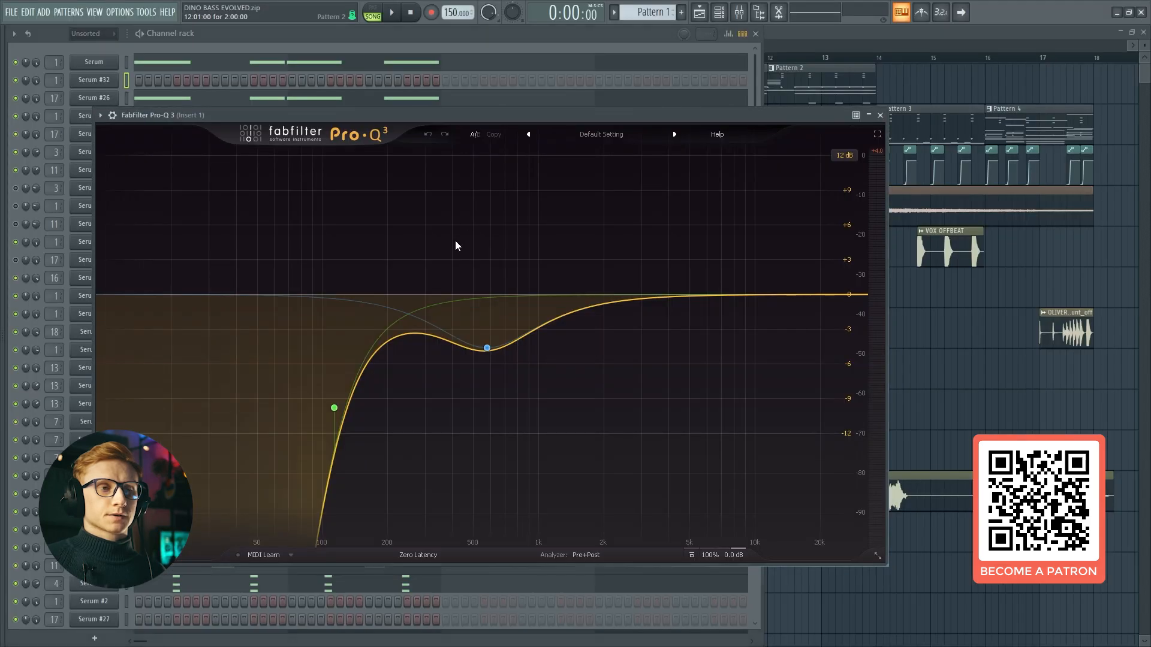
click(487, 347)
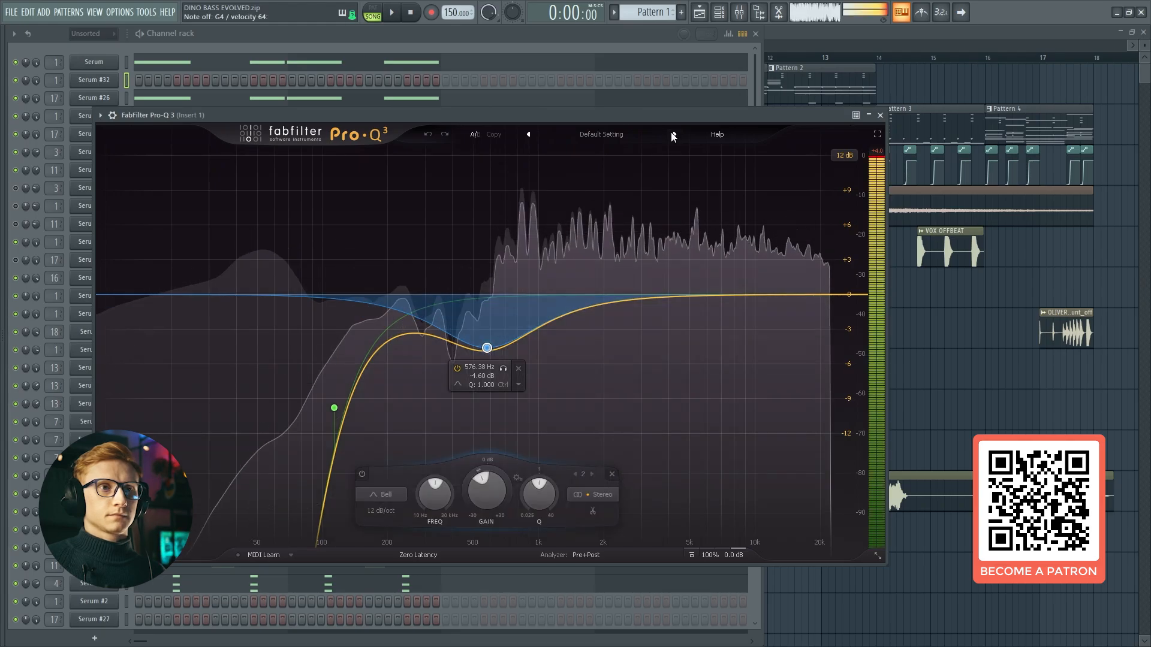
click(879, 115)
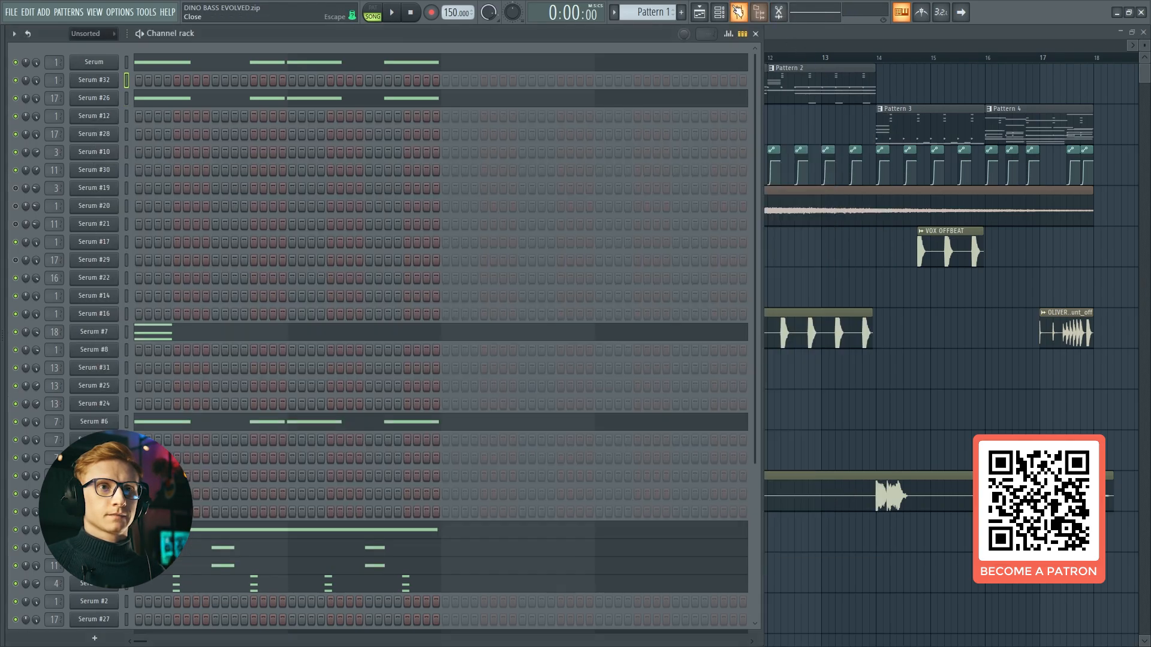
click(739, 12)
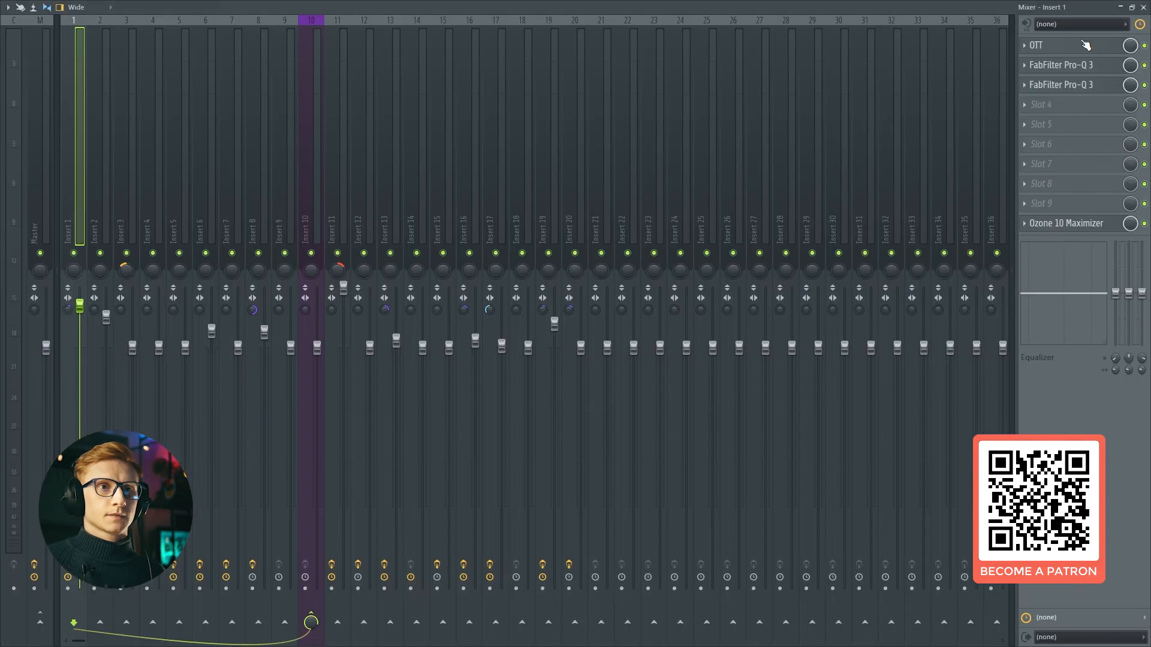
Step: Inspect the second FabFilter Pro-Q 3's curve on Insert 1, close it, and return to the mixer's effect chain
click(1143, 8)
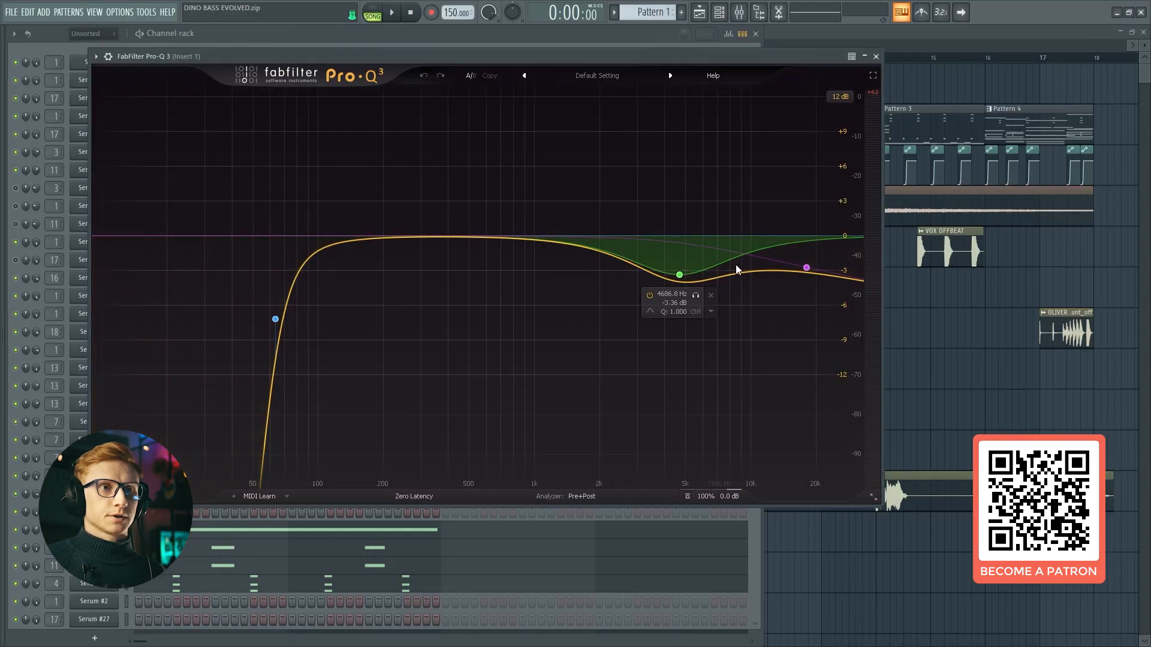
click(876, 56)
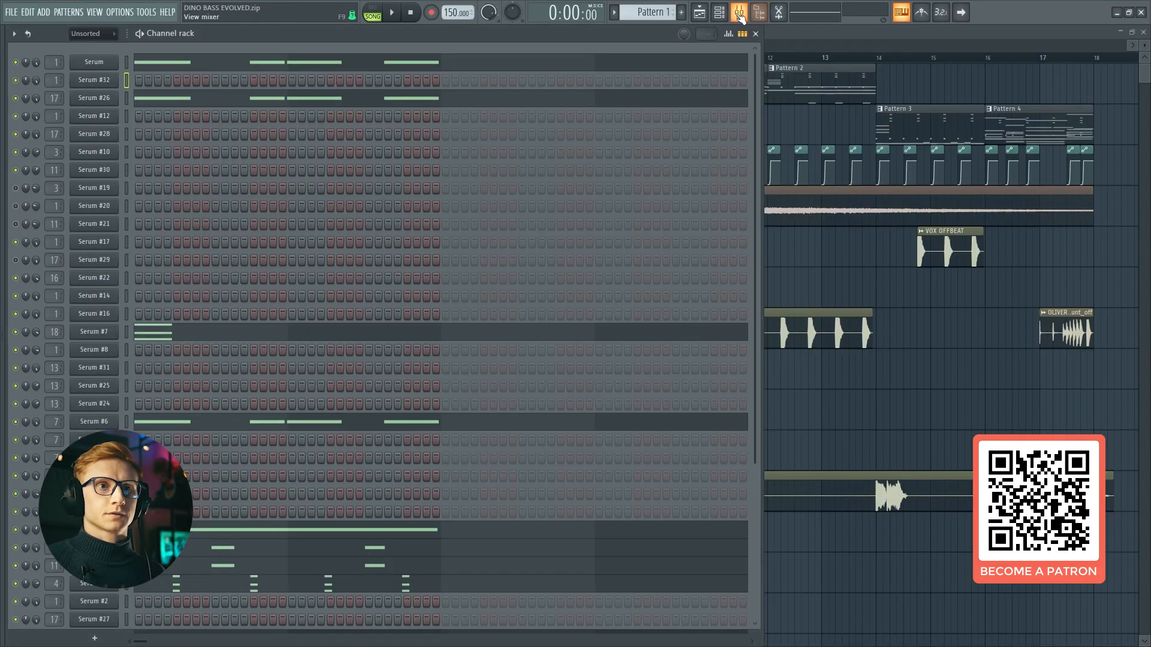
click(739, 12)
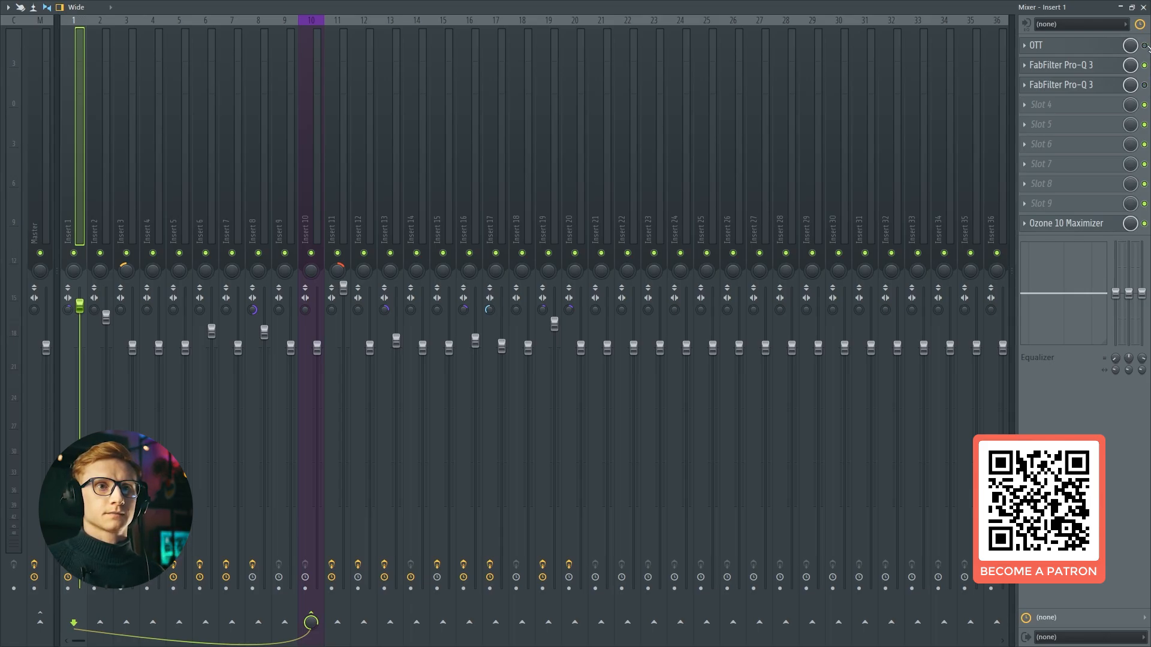
Step: Play the full song arrangement in the playlist from the beginning
key(space)
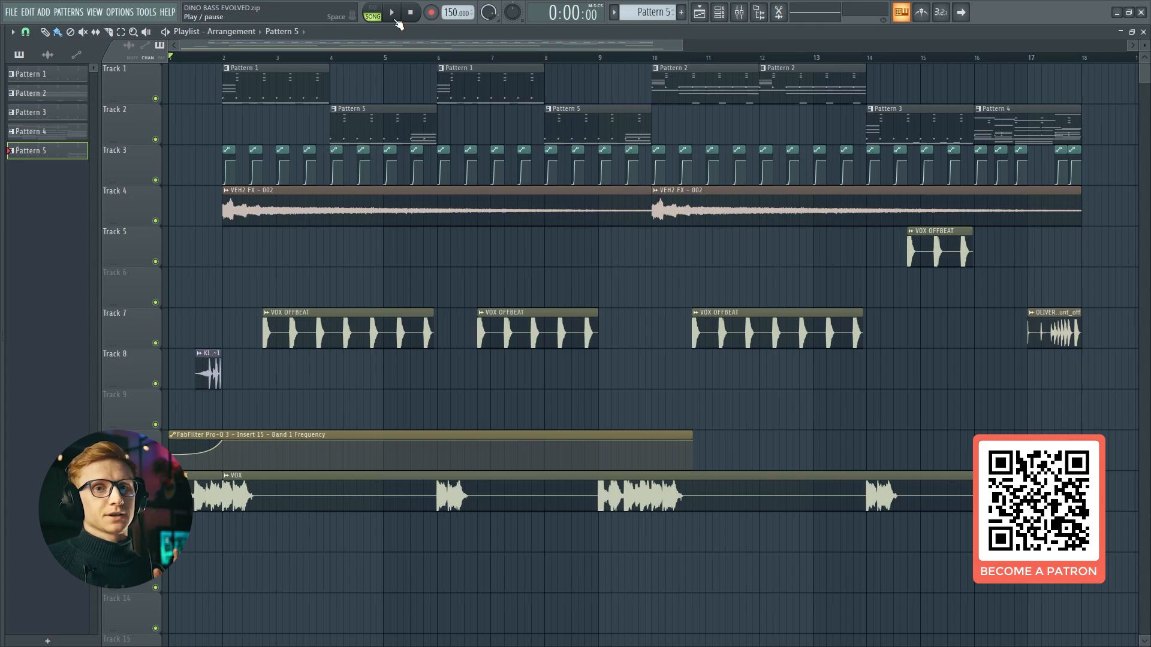
click(396, 20)
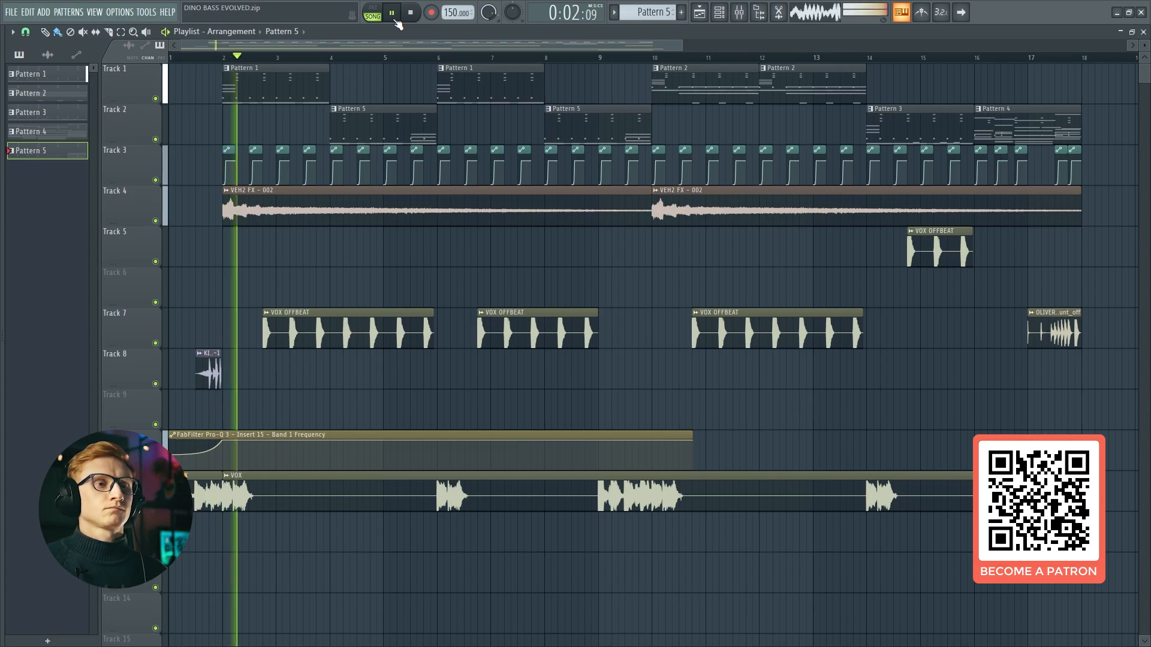